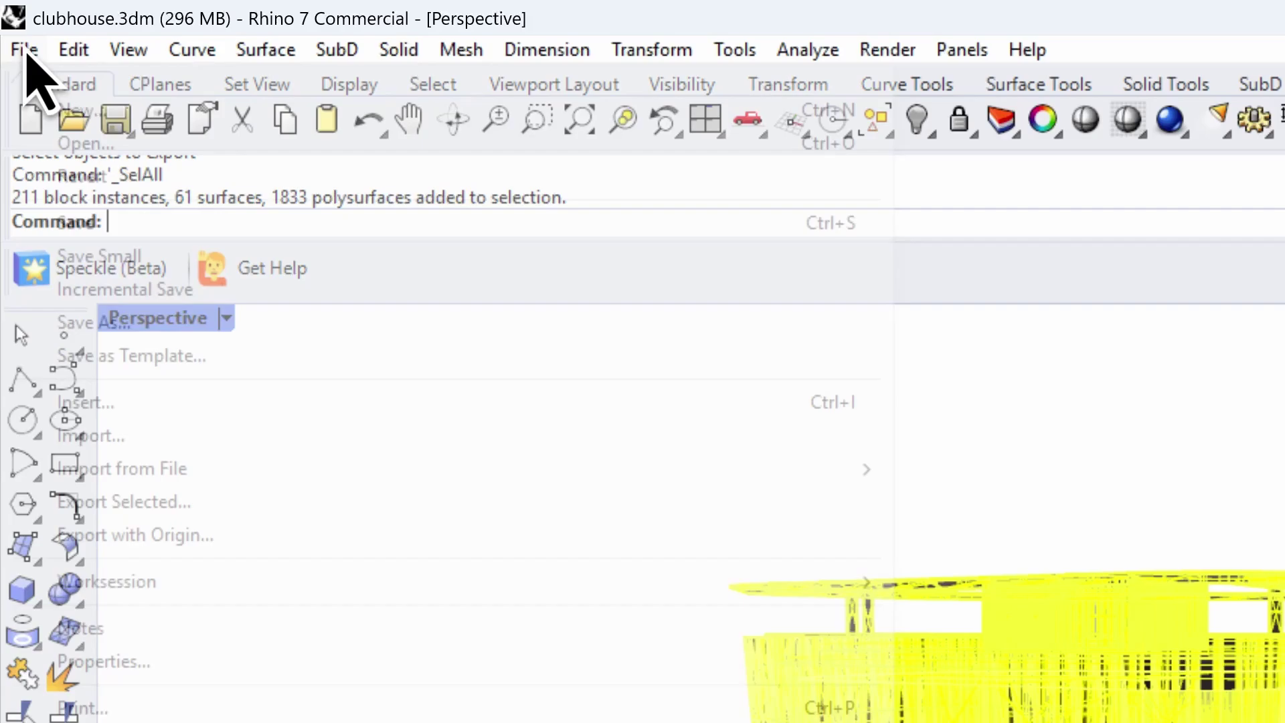
Export the selected building objects to a file, select rows A2–F55, and clear the Sp suggestions
click(147, 514)
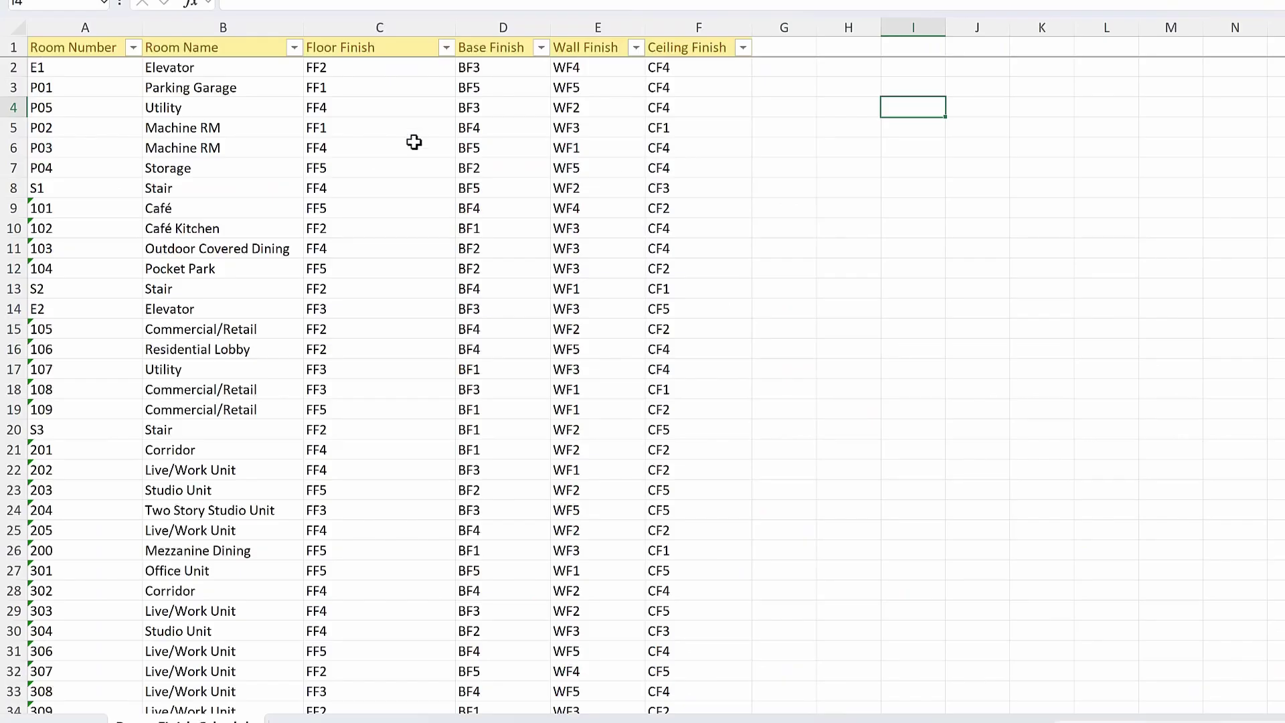
drag(68, 67, 680, 692)
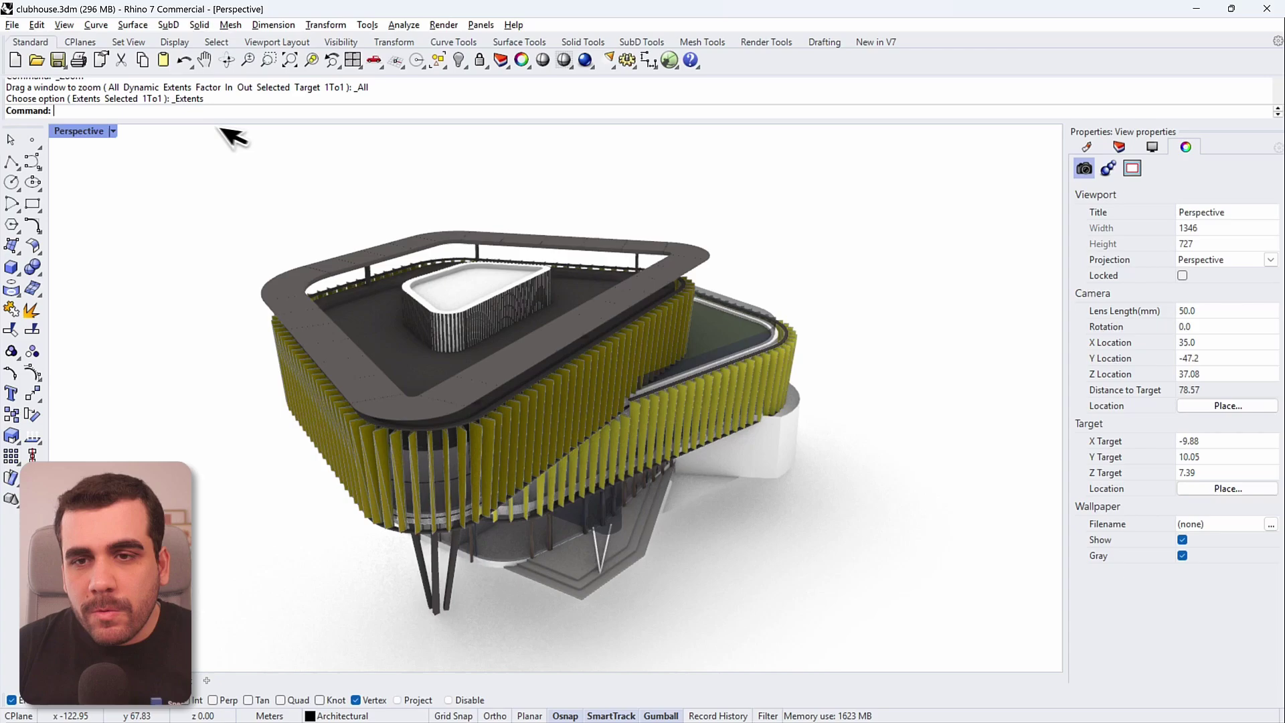
text(SpeckleBeta)
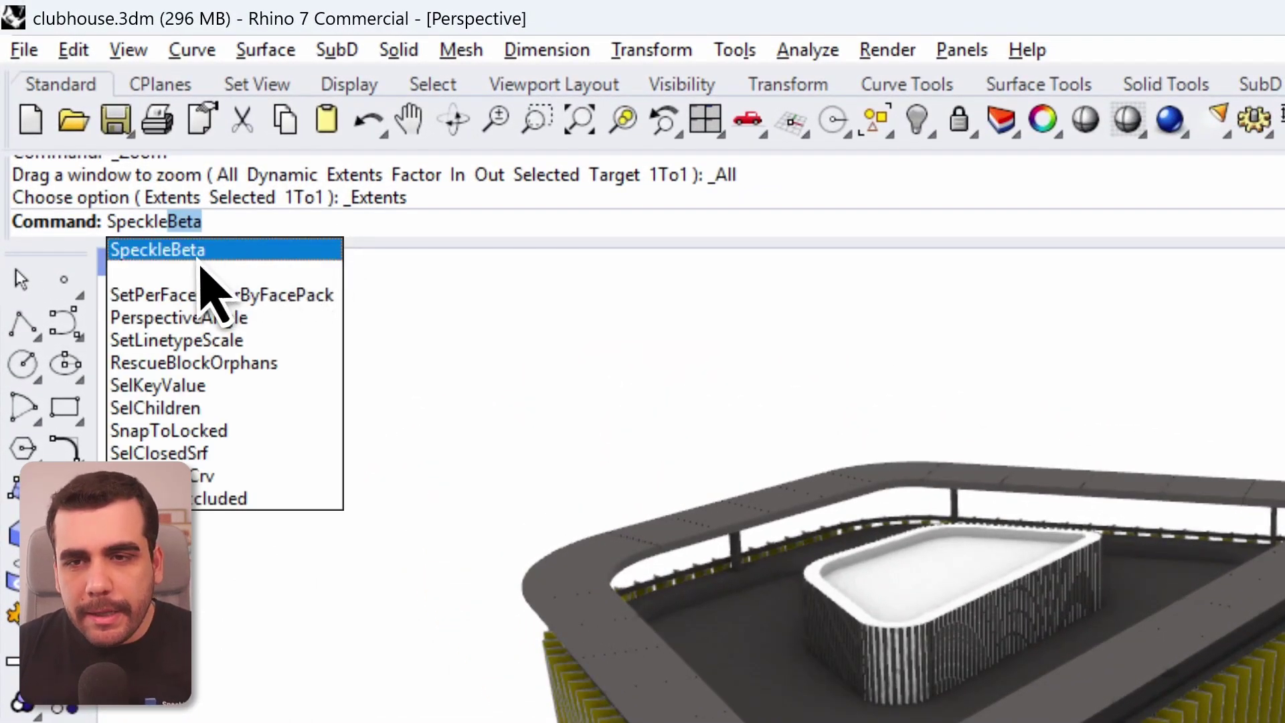
click(1036, 379)
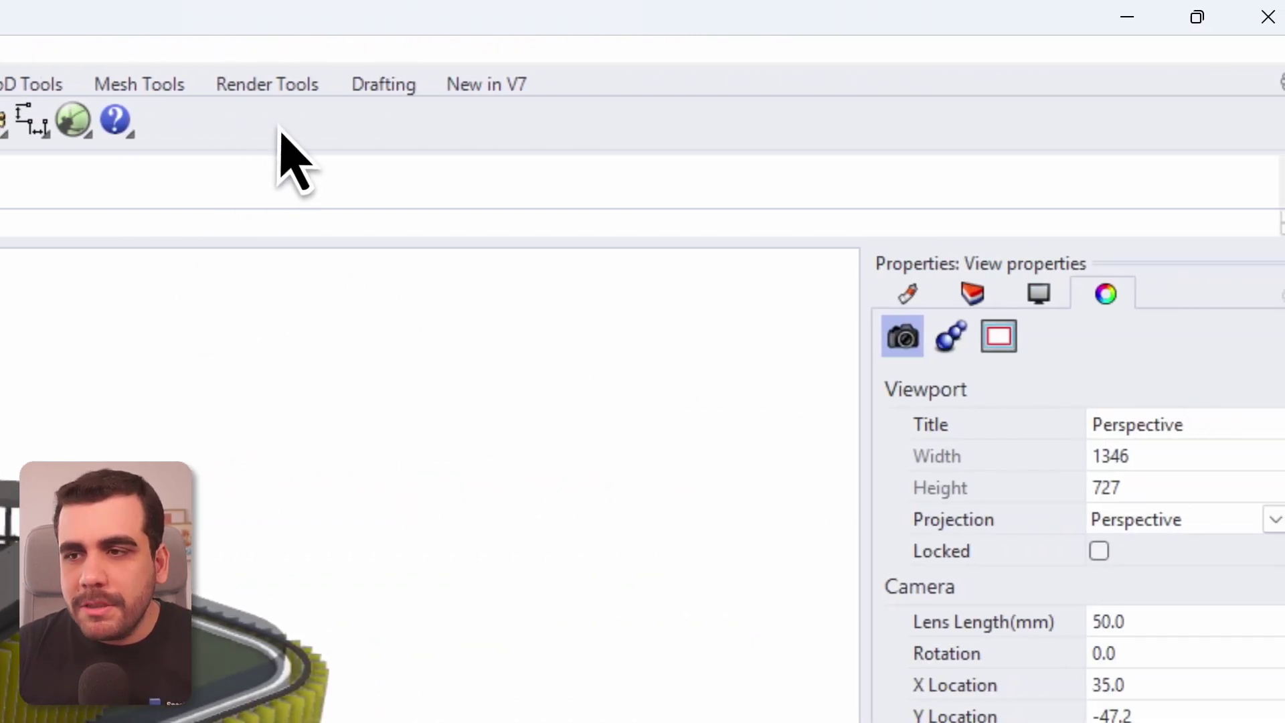
Enable the Speckle (Beta) toolbar in Rhino 7
right_click(279, 131)
mouse_move(391, 142)
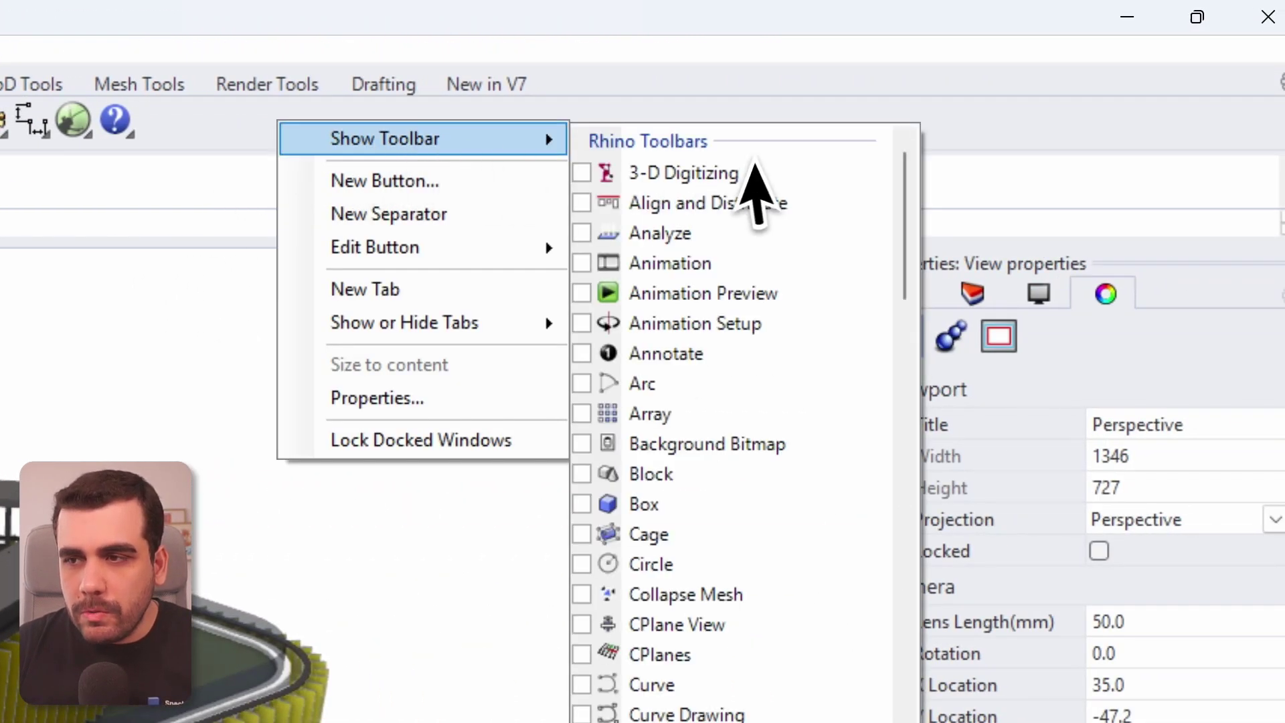
scroll(710, 331, down, 7)
scroll(710, 335, down, 10)
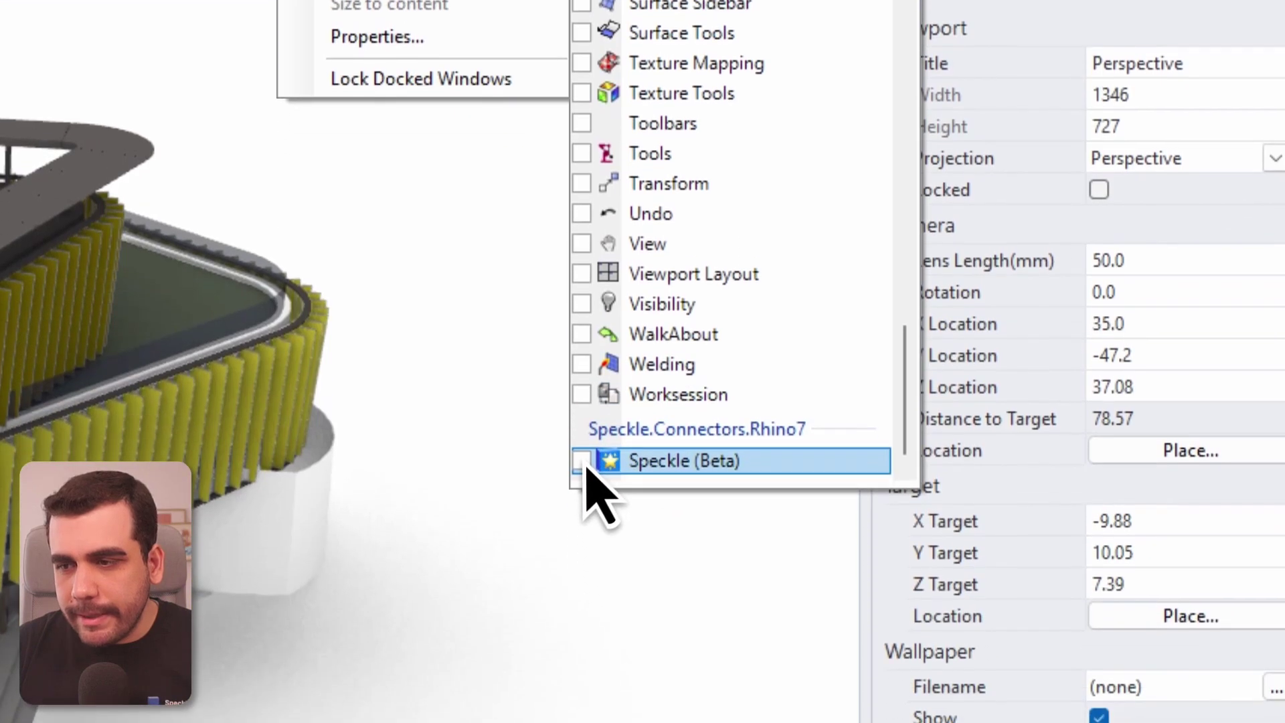
click(582, 461)
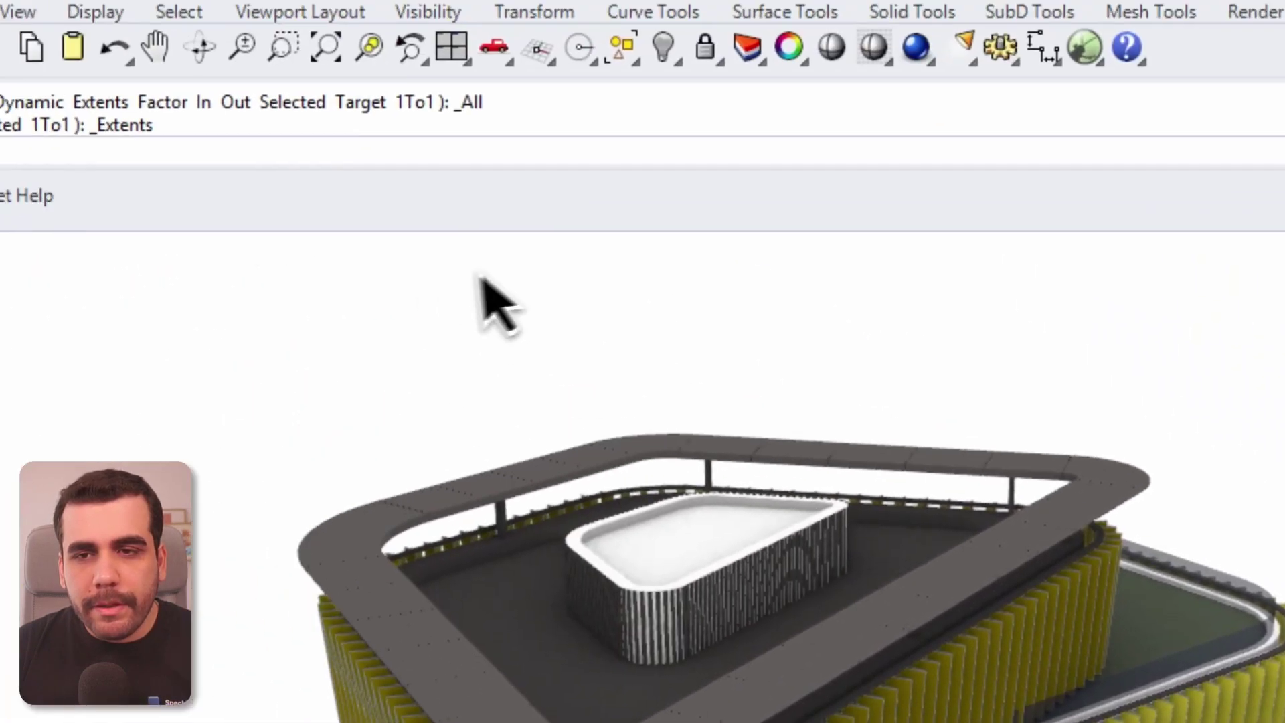
Run SpeckleBeta and dock the Speckle panel, which shows no models in this file yet
text(SpeckleBeta)
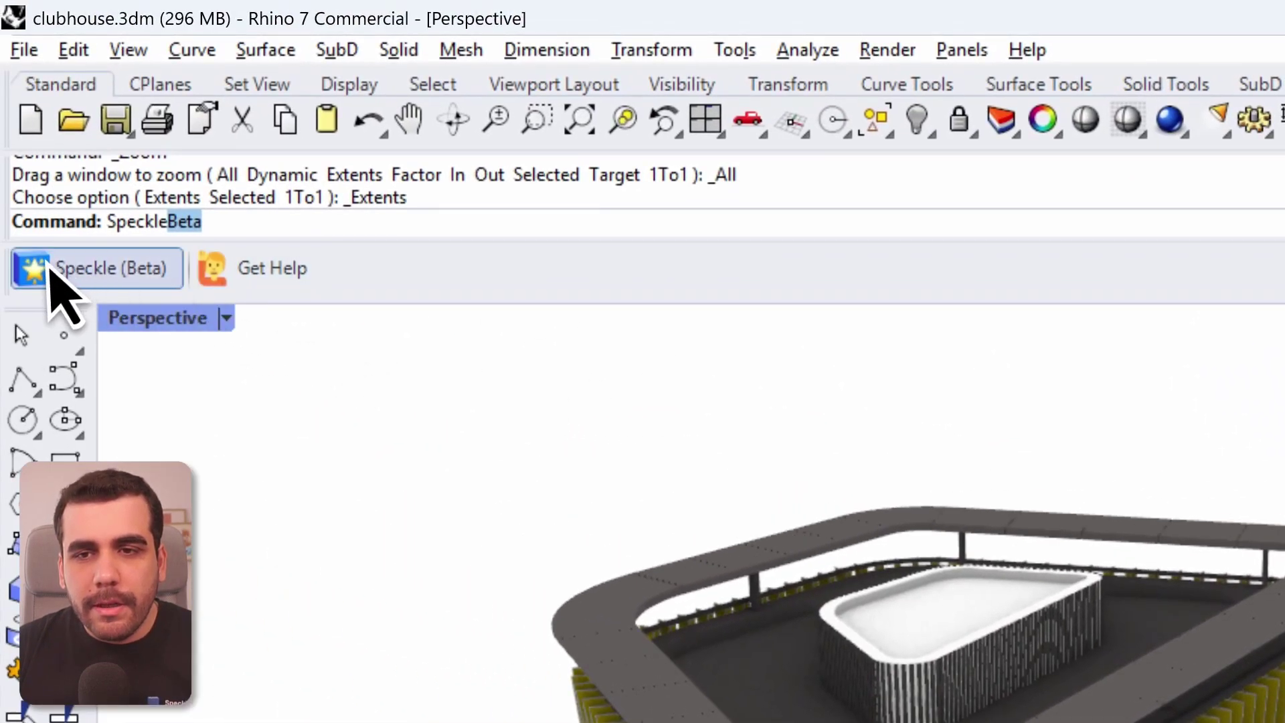
key(Return)
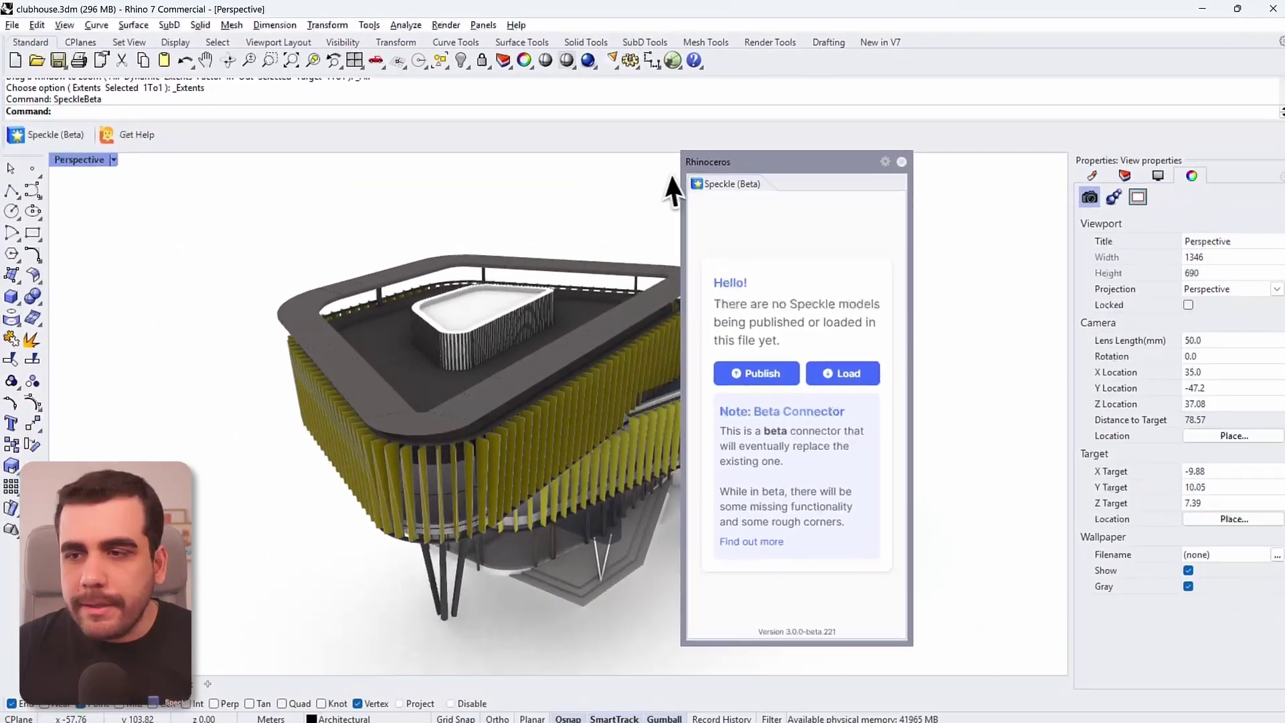
drag(675, 181, 1056, 235)
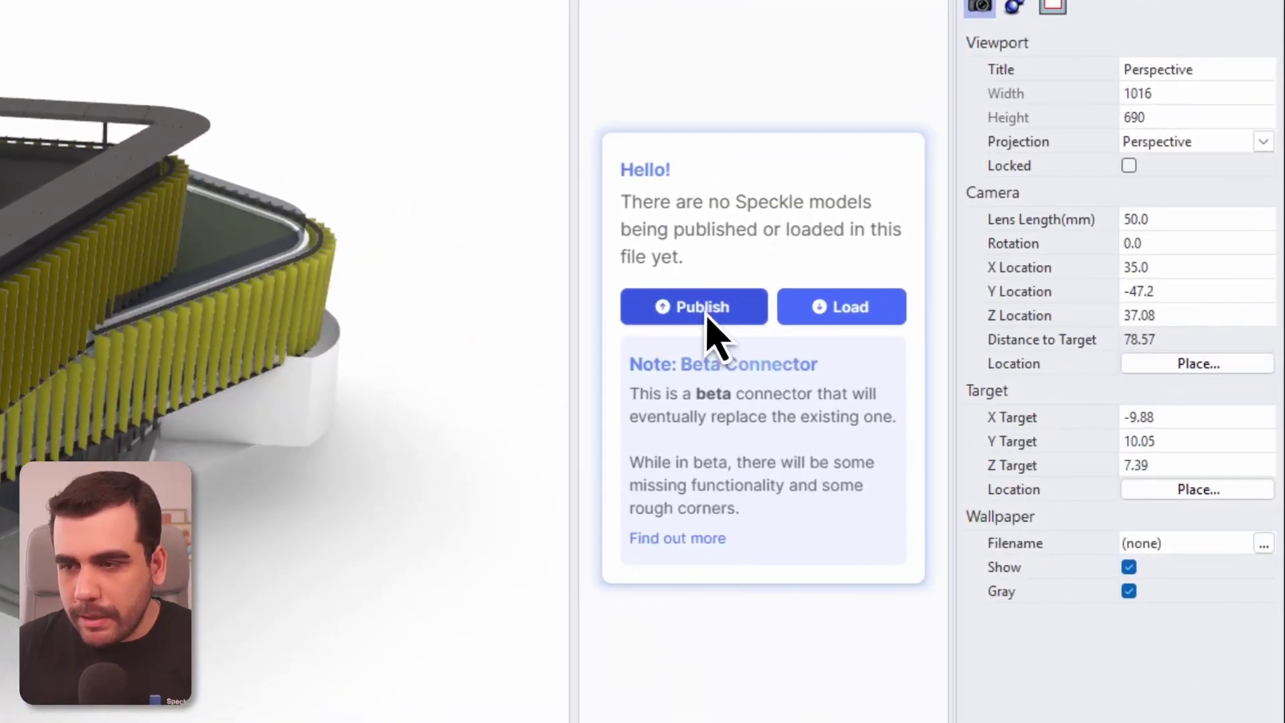
Start a Speckle publish and create a new project named Clubhouse
click(903, 398)
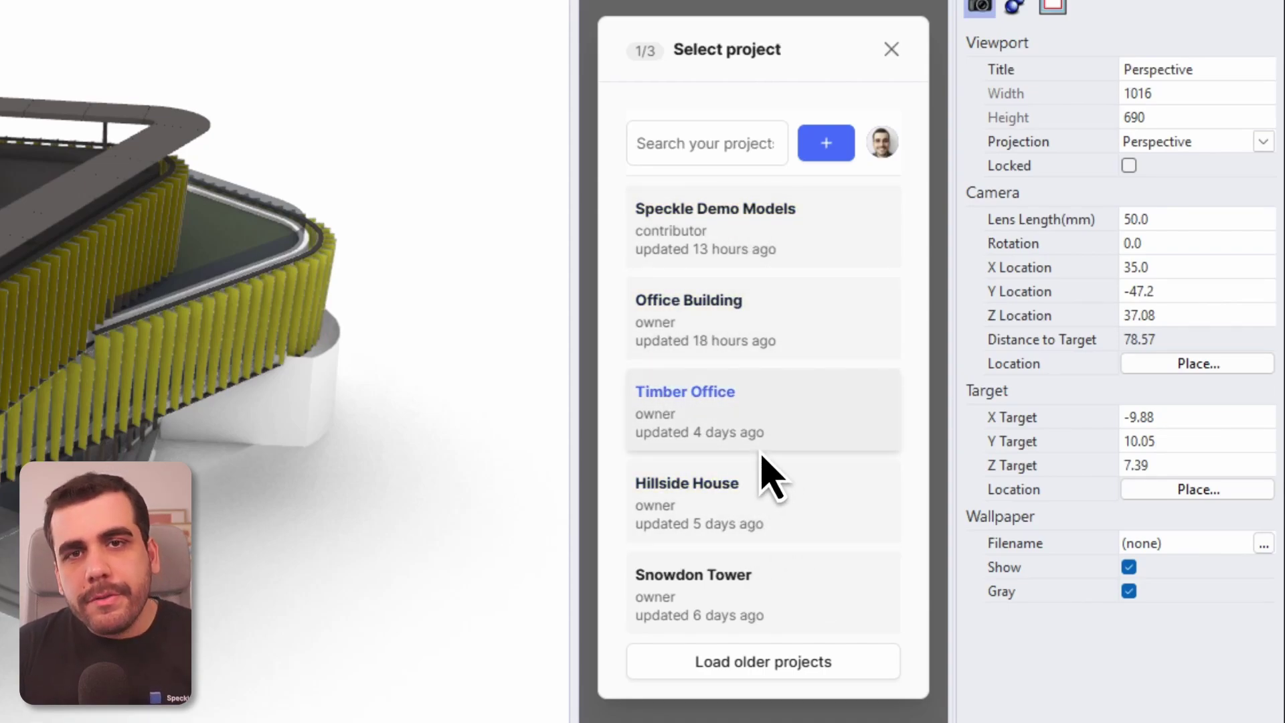
click(828, 143)
click(702, 341)
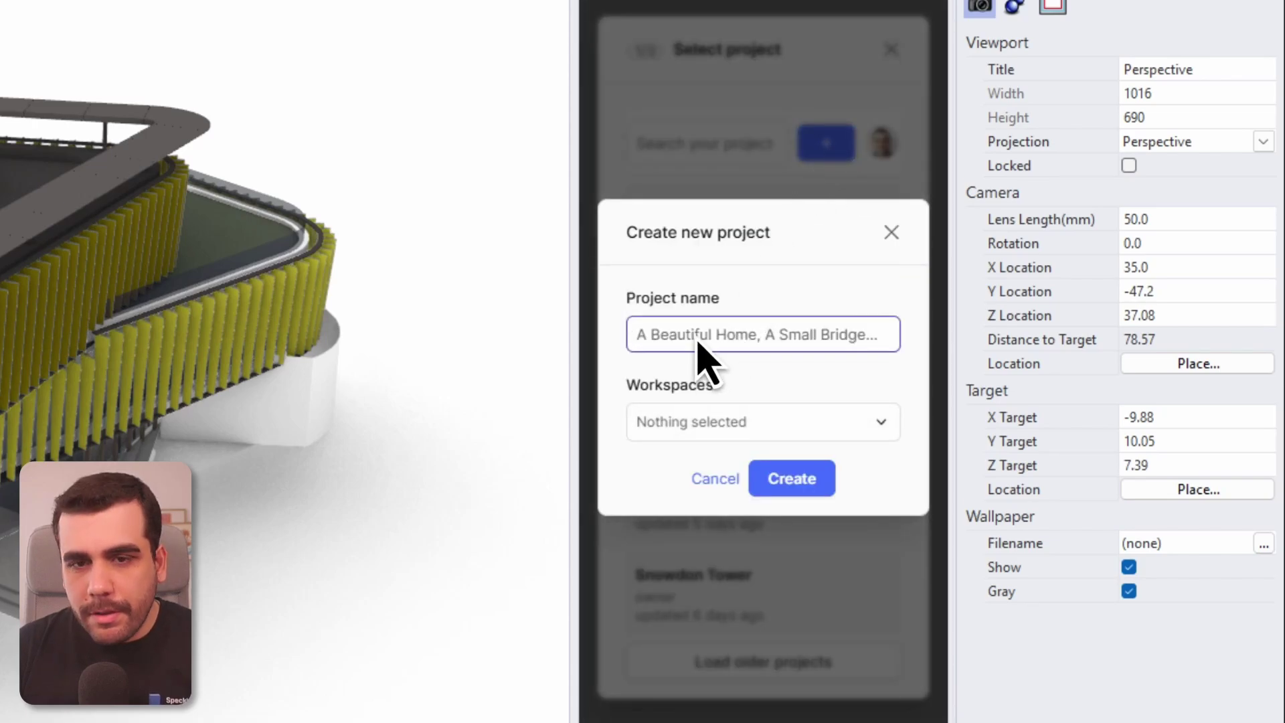
text(Clubhouse)
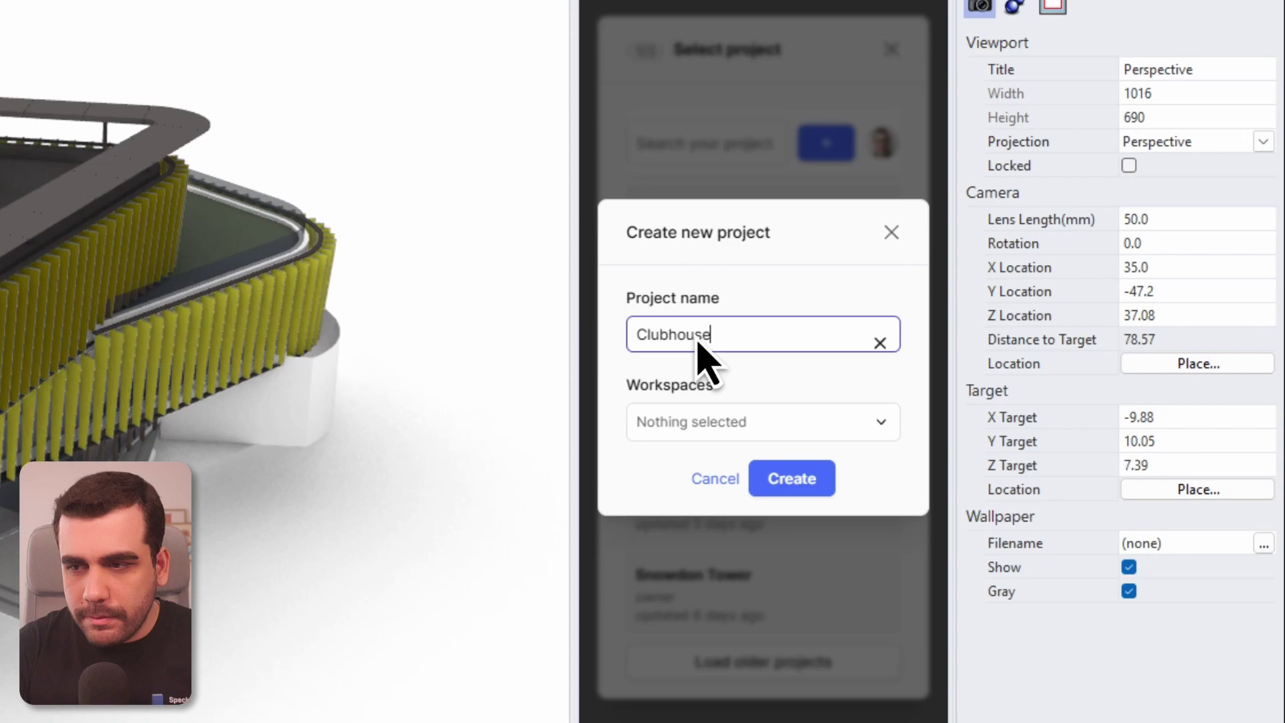
click(800, 487)
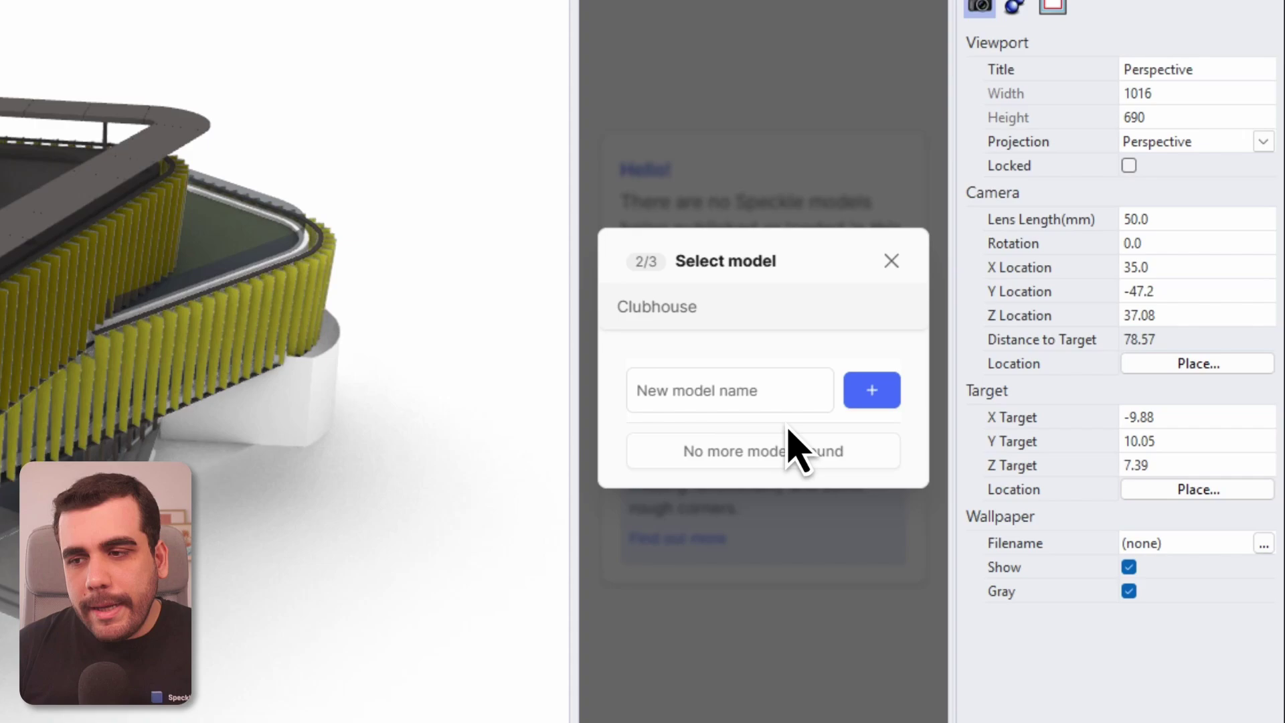
Add a new model named 'architectural' to the Clubhouse project
click(890, 392)
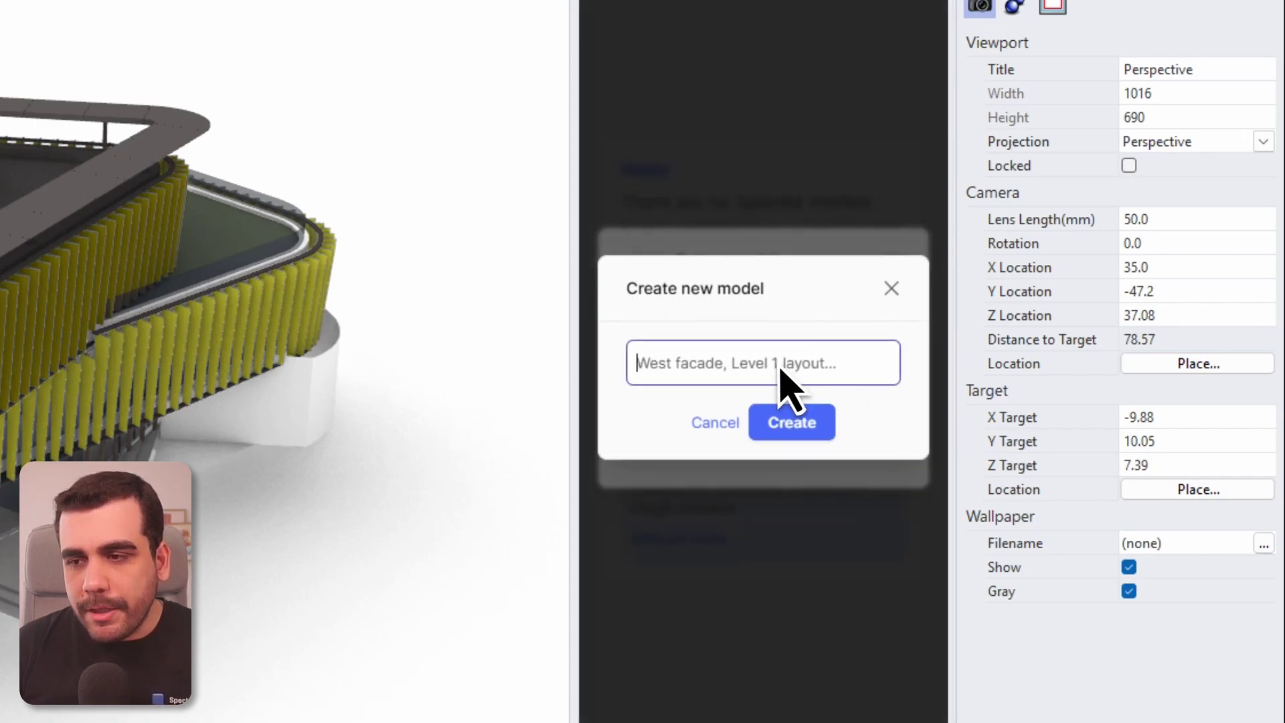
text(architectural)
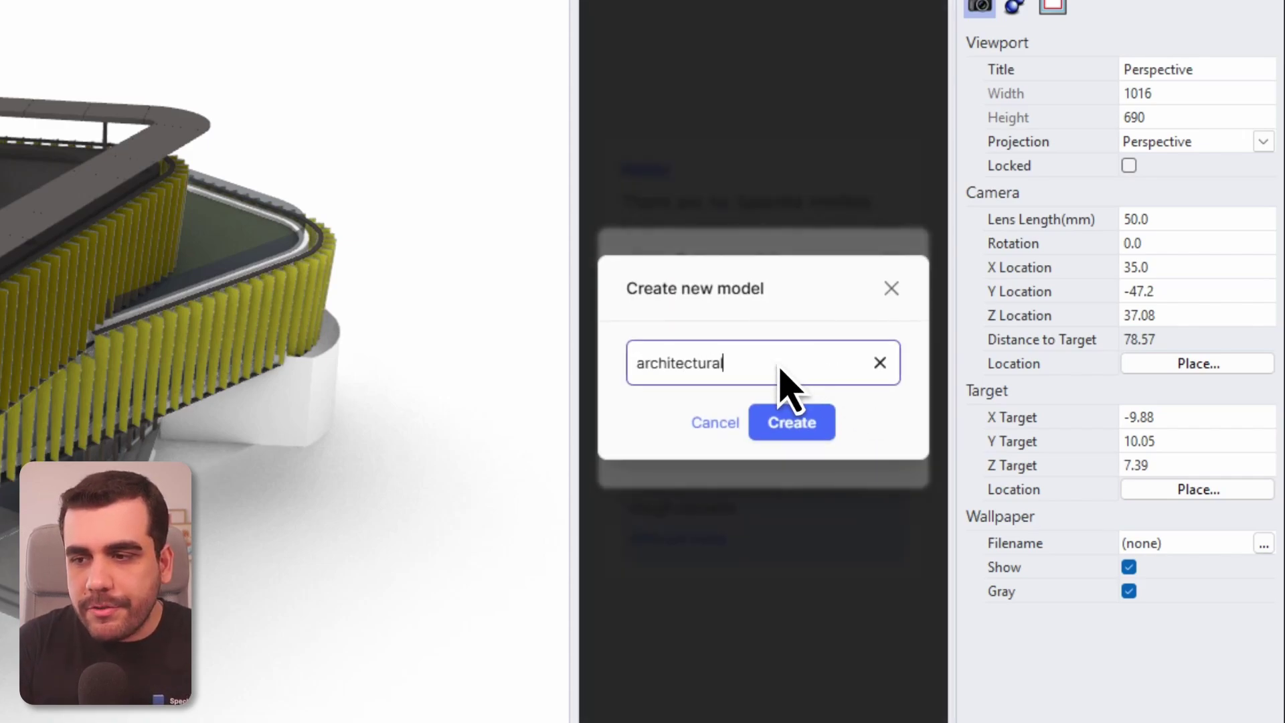
click(808, 437)
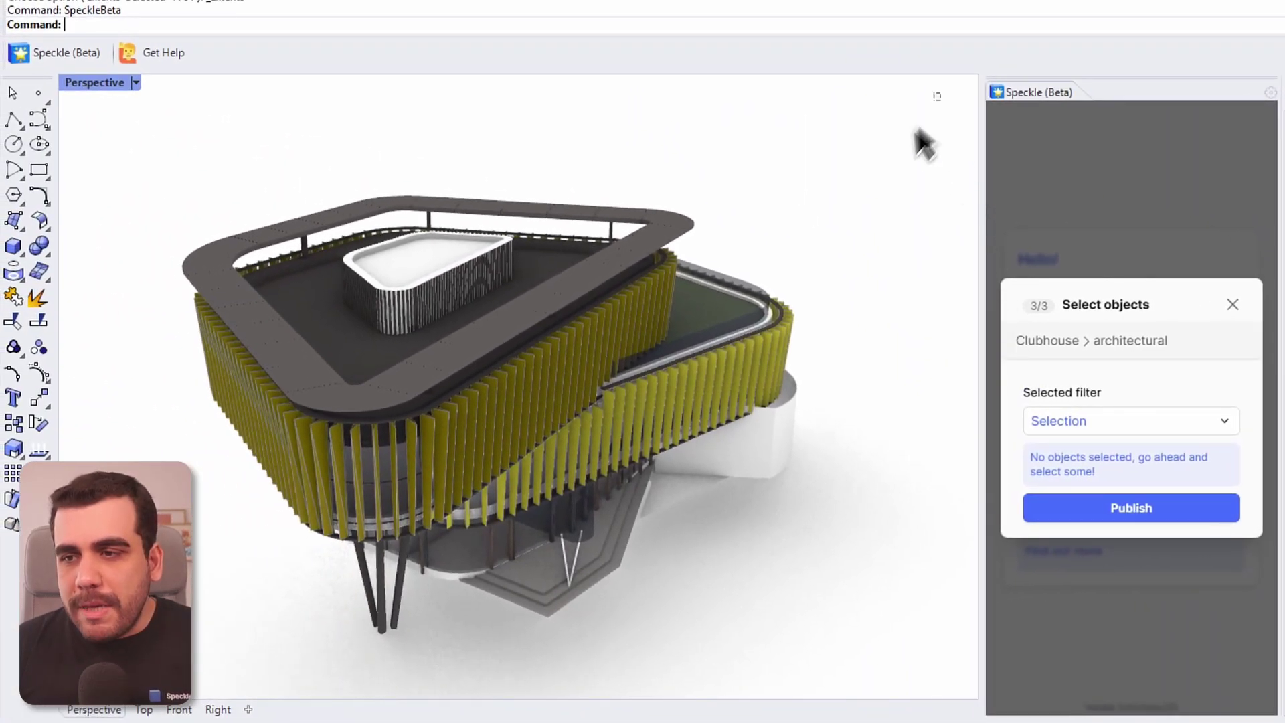
Window-select all 2105 building objects, publish them, and open the result in the web viewer
drag(940, 93, 119, 658)
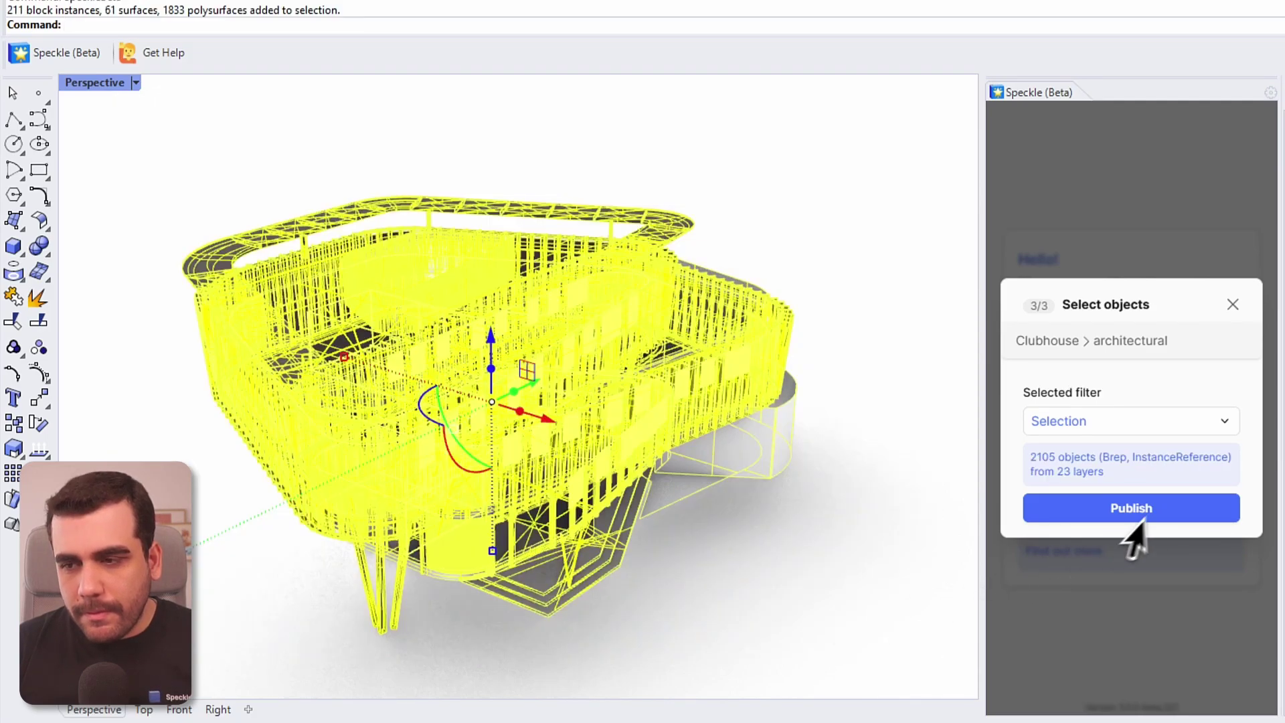
click(1162, 513)
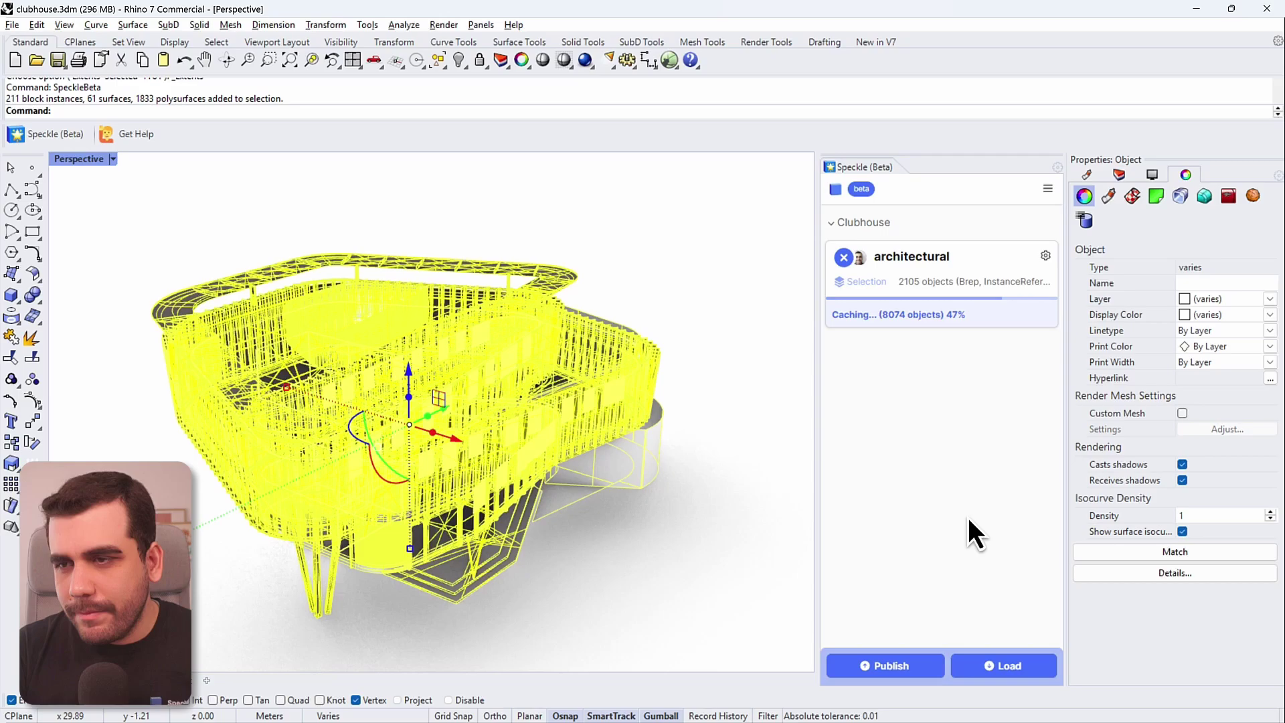
click(1026, 314)
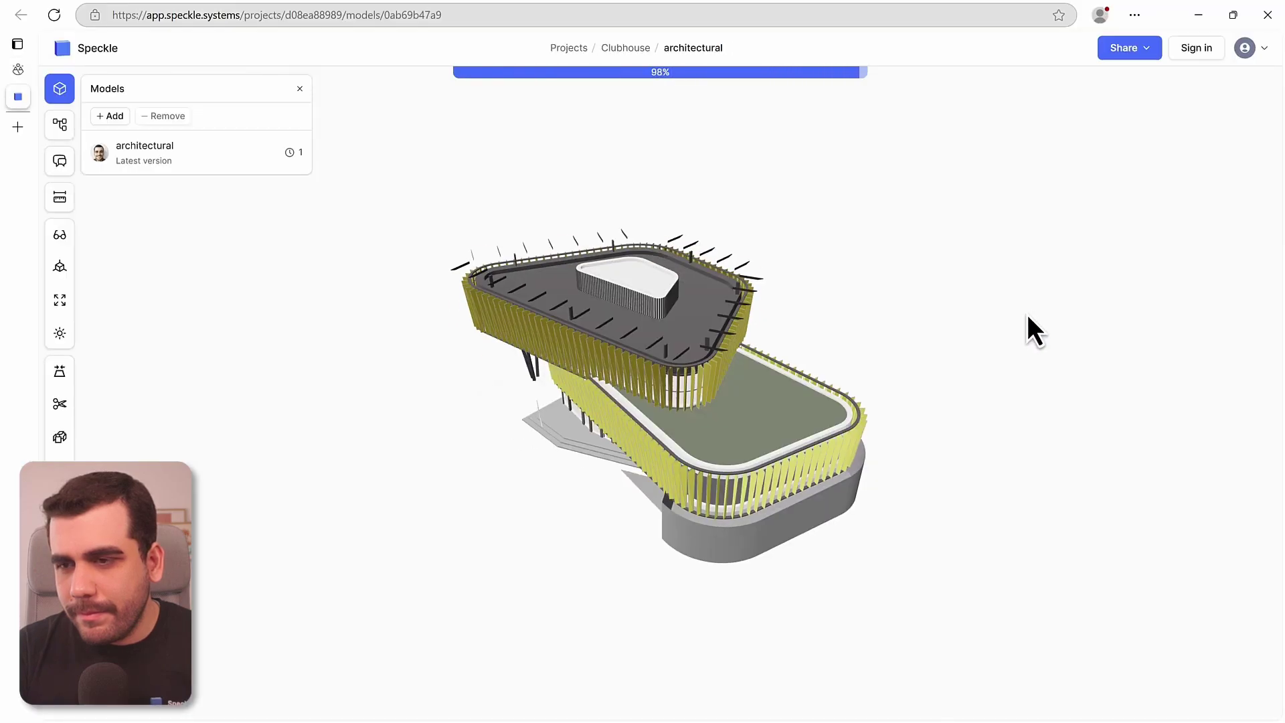
Inspect the clubhouse in the web viewer, copy its share link, and switch to Power BI Desktop
drag(990, 367, 634, 285)
scroll(636, 285, up, 2)
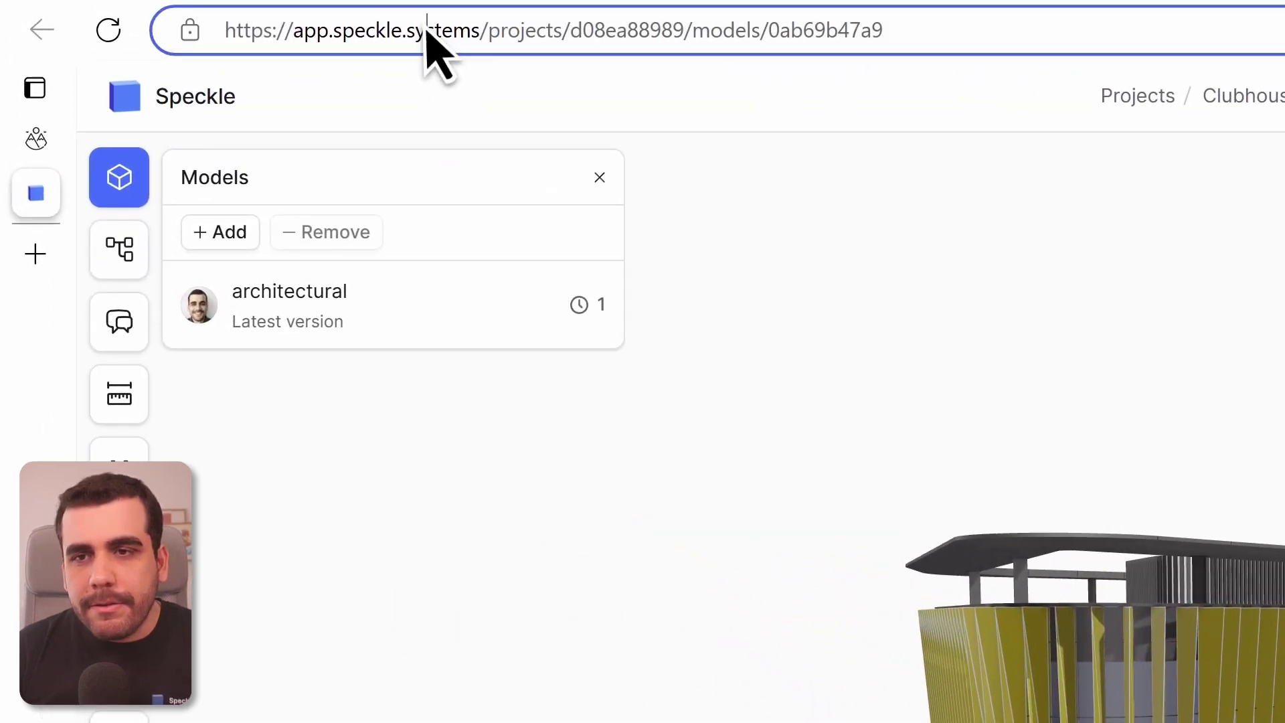
click(205, 16)
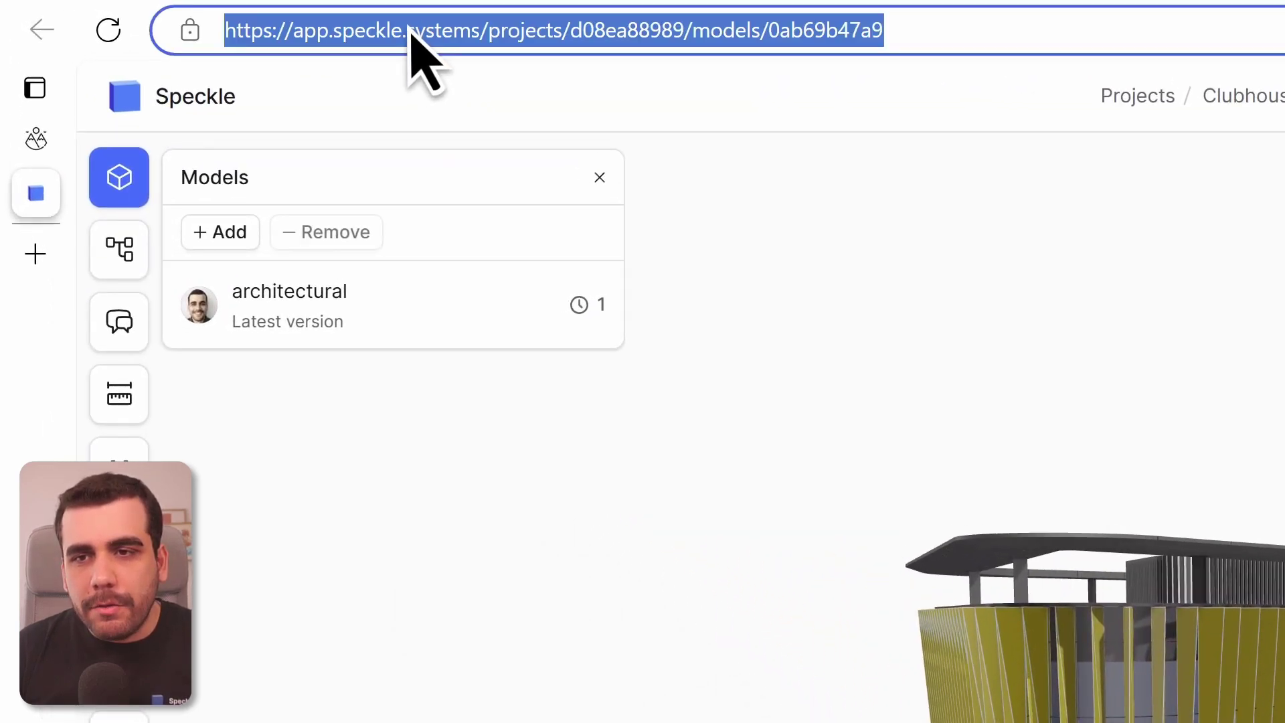
click(950, 107)
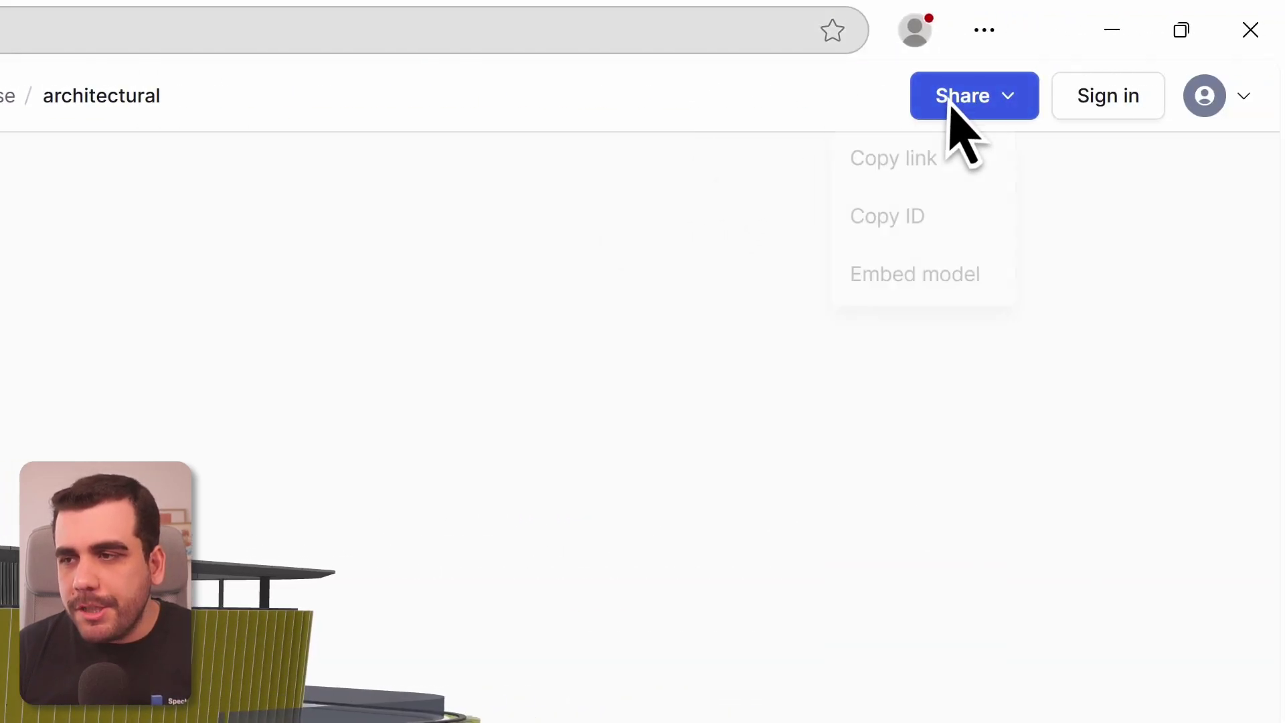
click(935, 176)
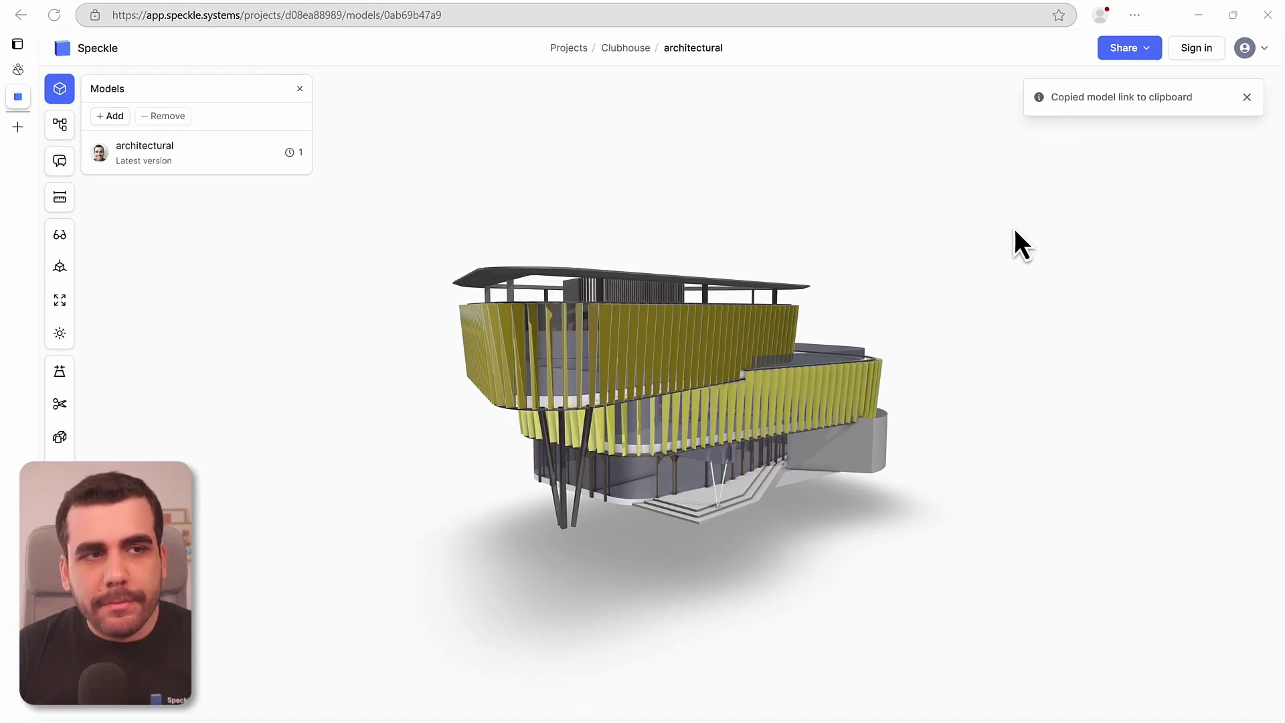
key(alt+Tab)
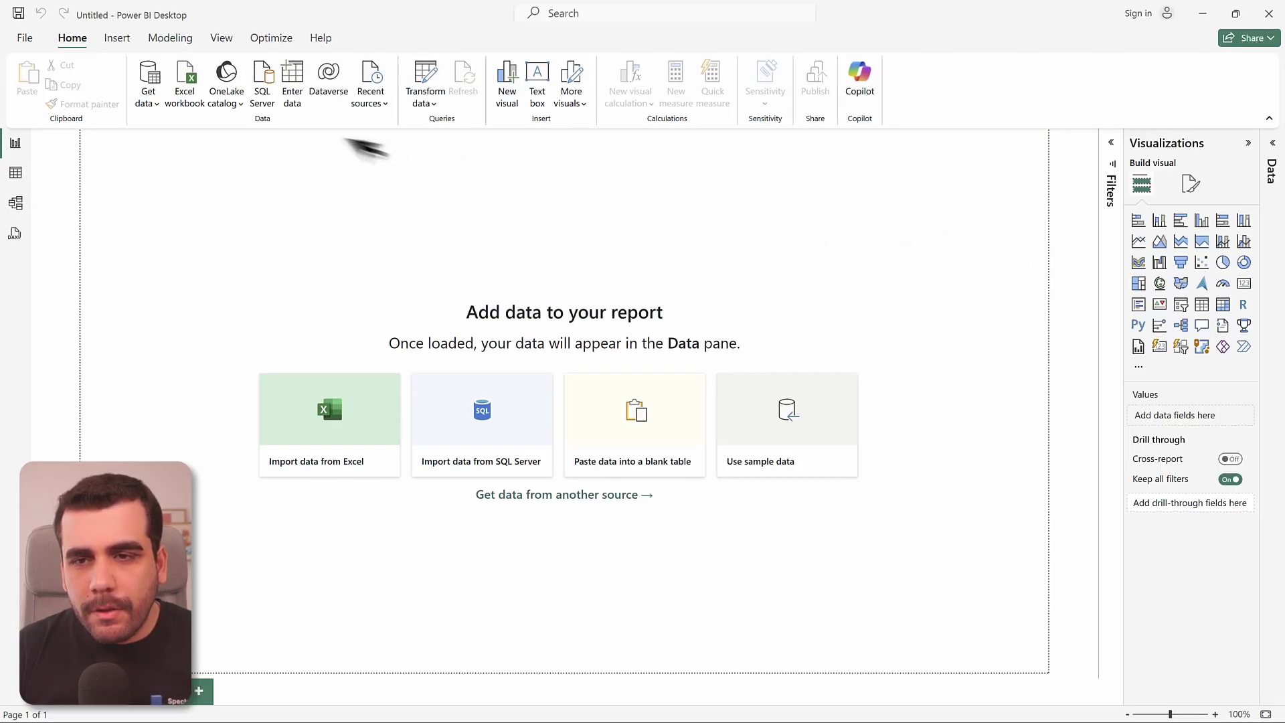
Choose the Speckle data source and accept its third-party connector warning
click(154, 71)
text(Speckle)
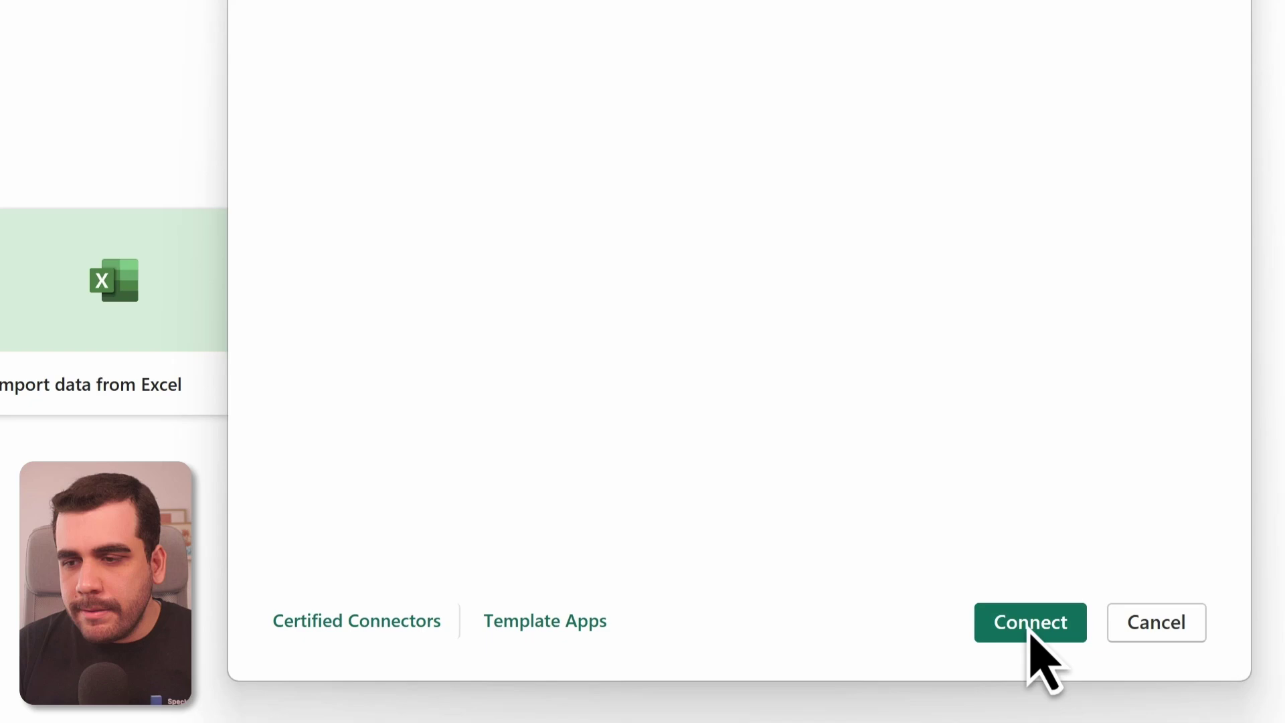
click(1028, 622)
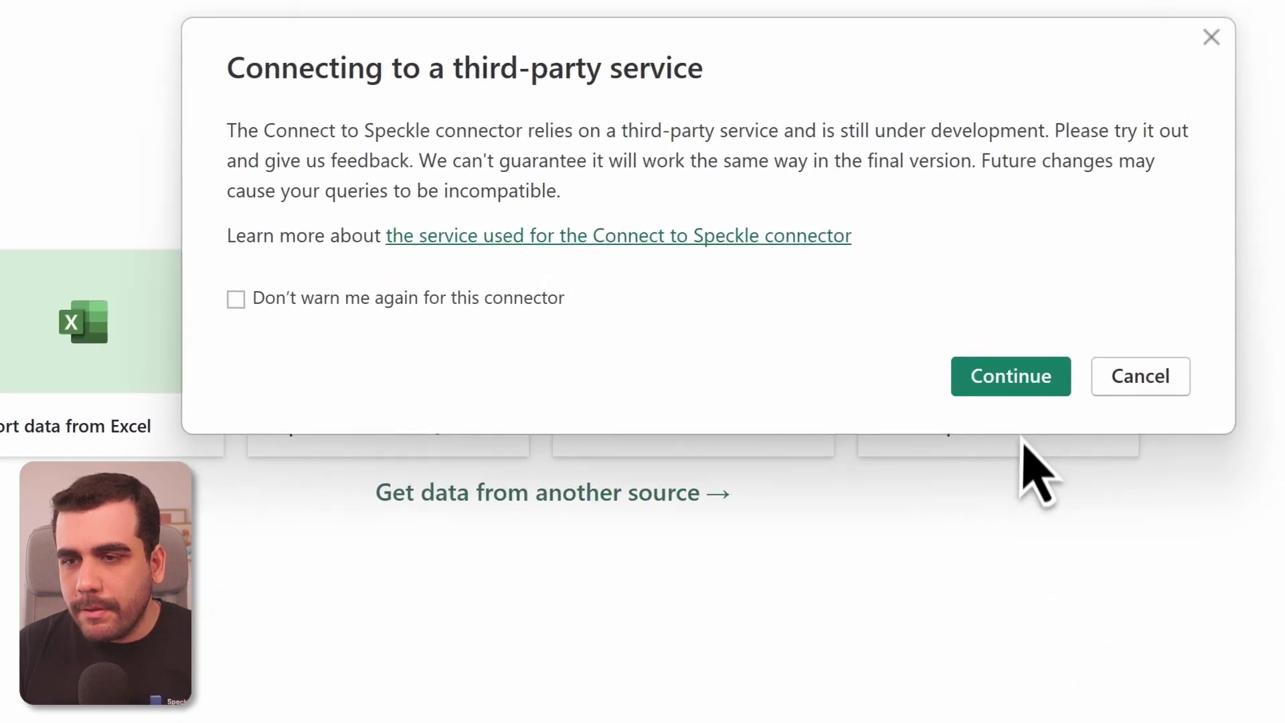
click(1004, 425)
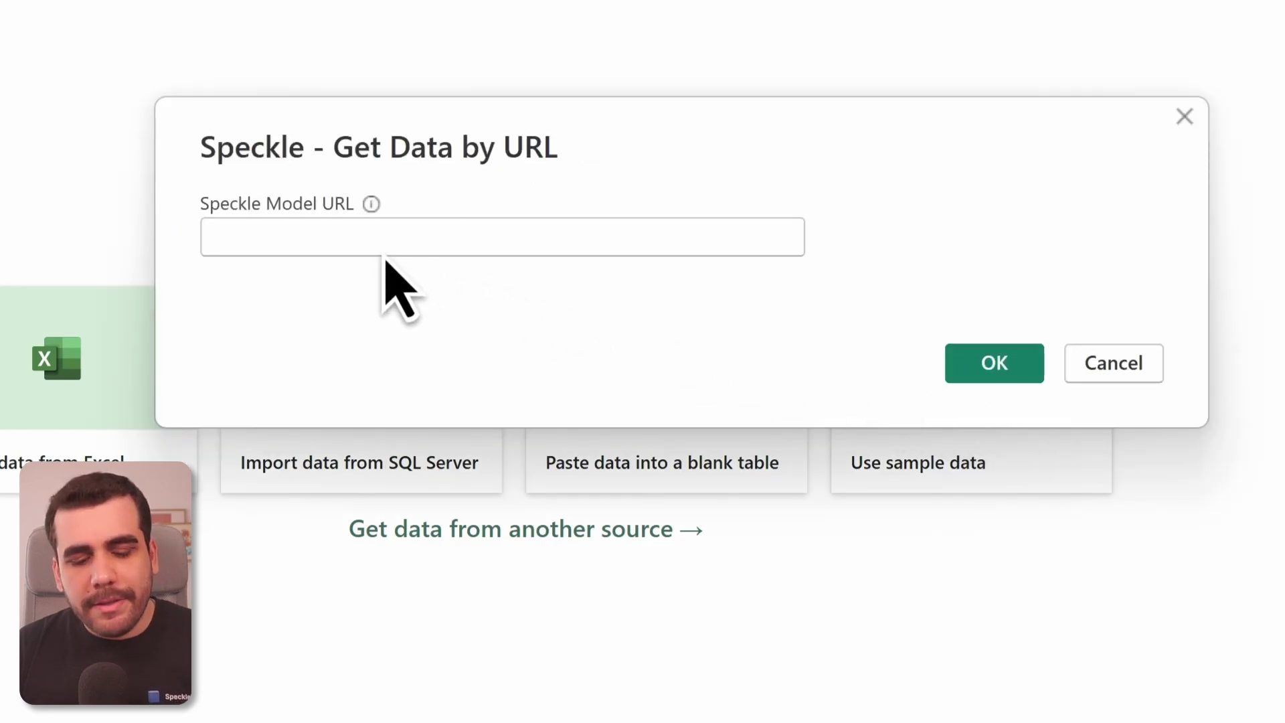
Paste the copied Speckle model URL into the Model URL field and submit it
click(386, 255)
key(ctrl+v)
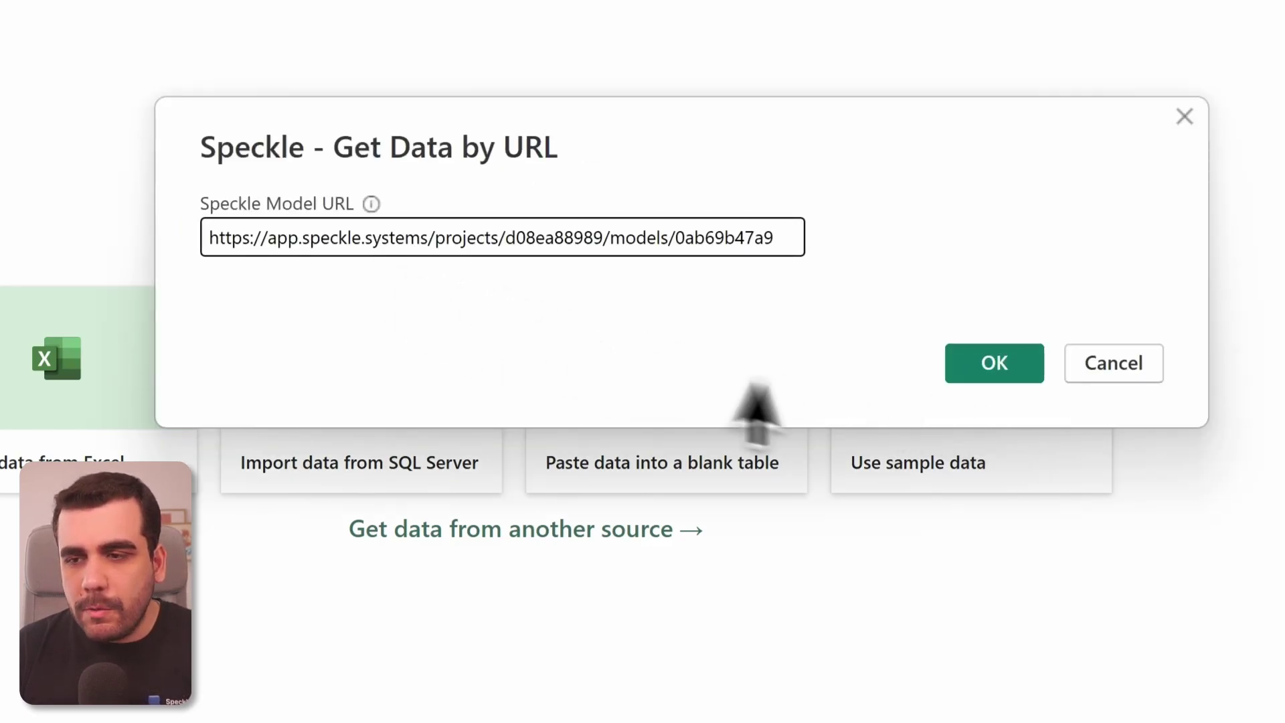
click(995, 364)
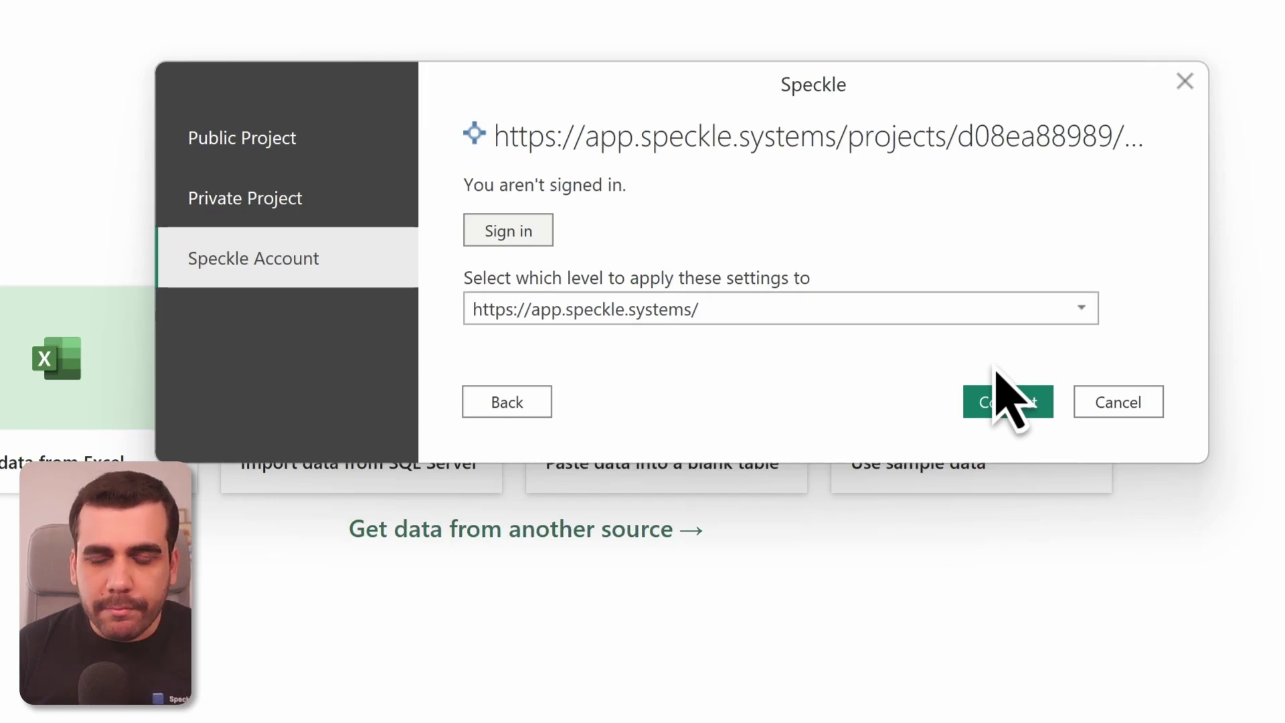
Sign in to the Speckle account and connect to load the model data as Query1
click(494, 235)
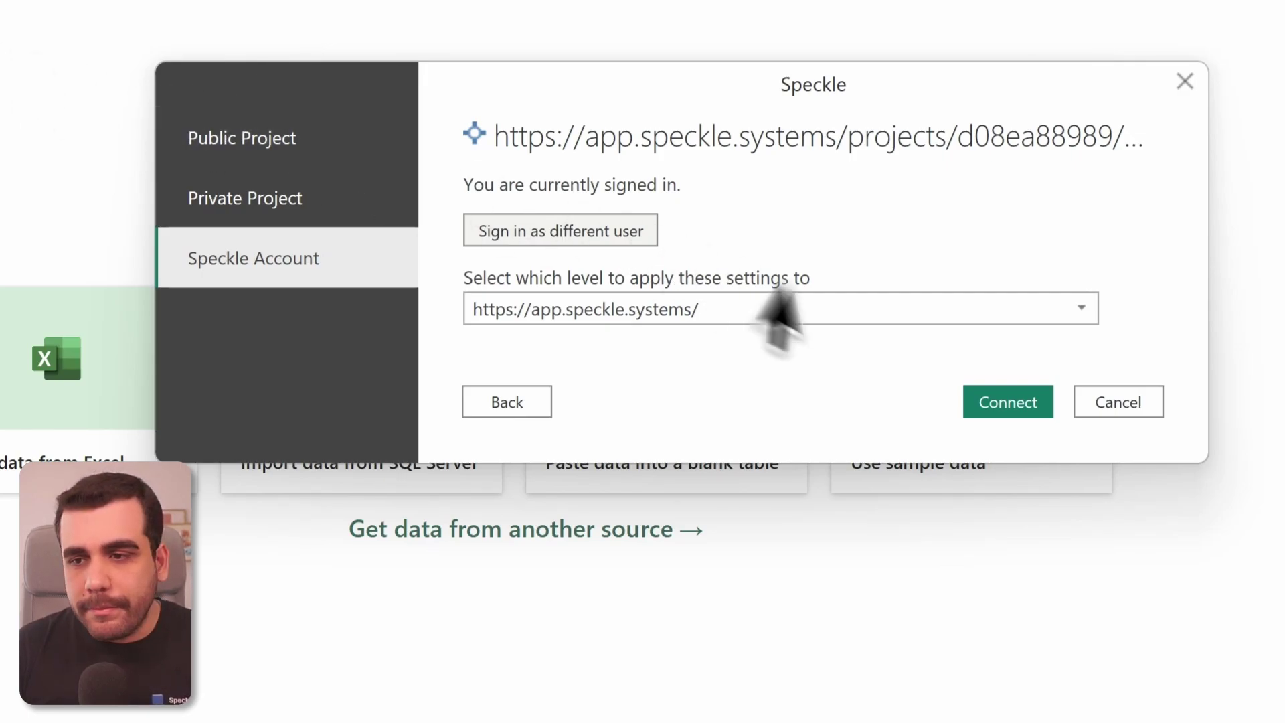
click(1009, 403)
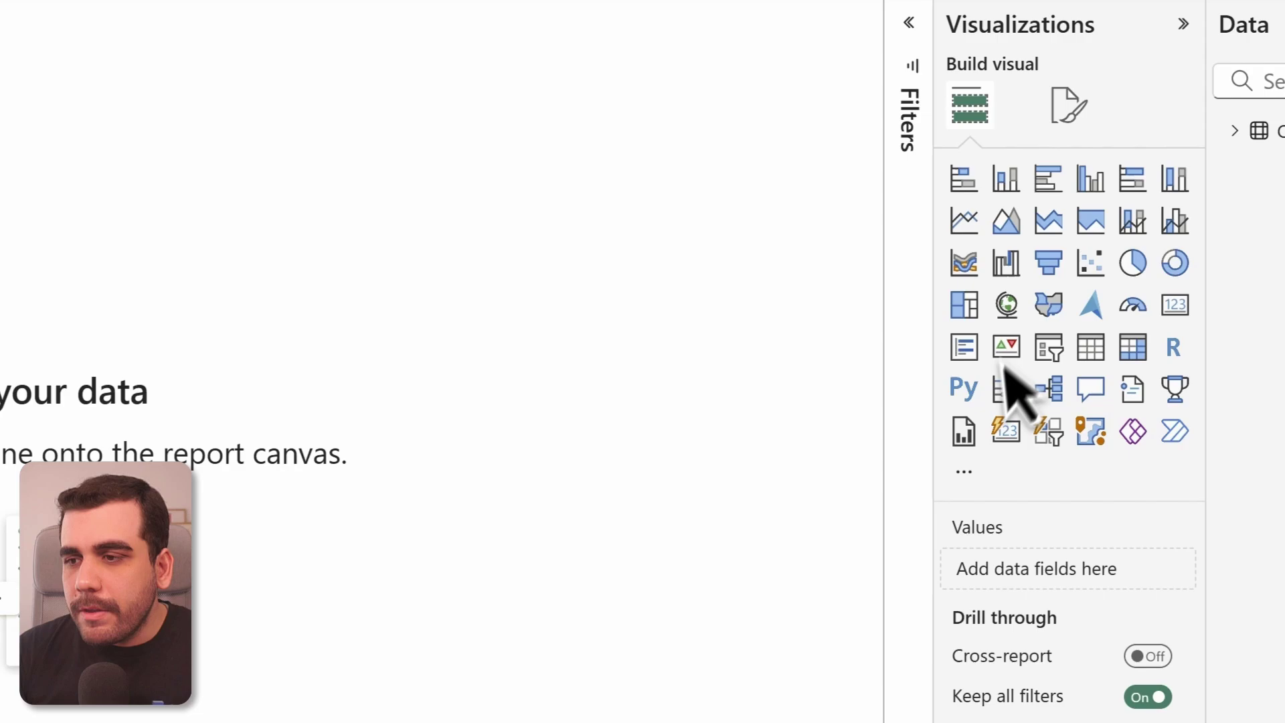
Import the 'Speckle (Beta) Power BI 3D Visual.pbiviz' file as a custom visual
click(967, 472)
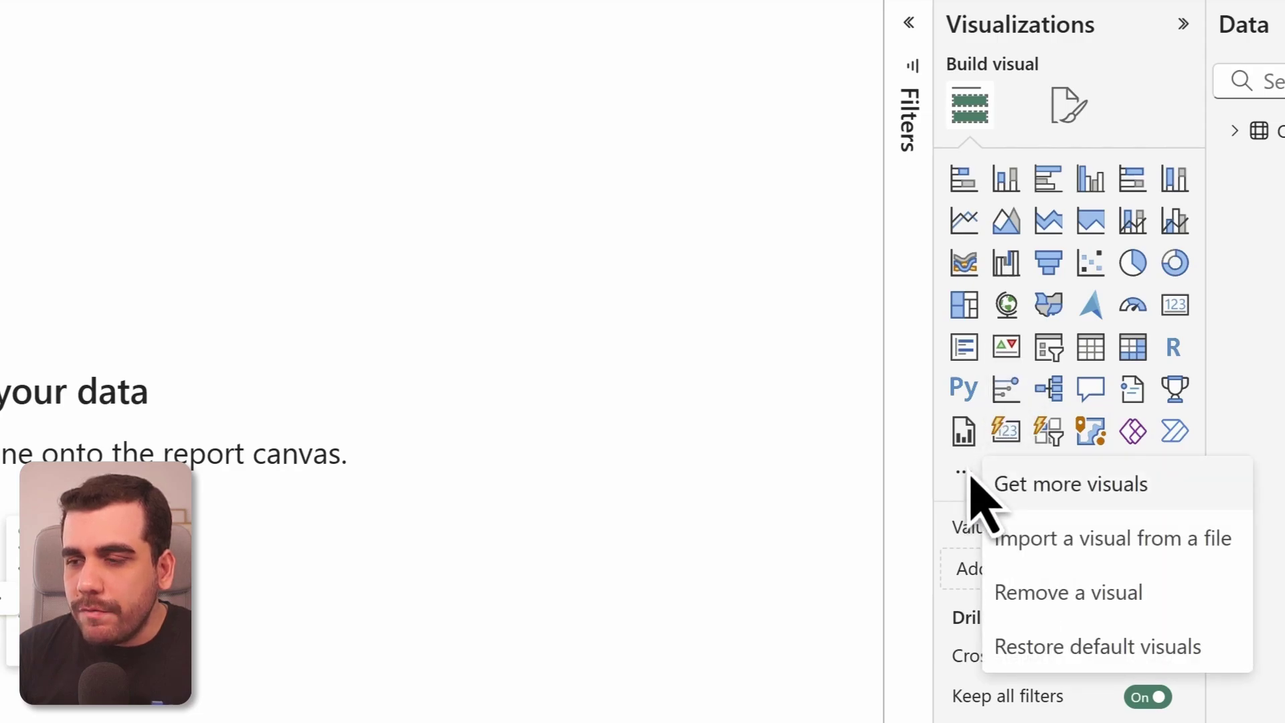
click(1022, 541)
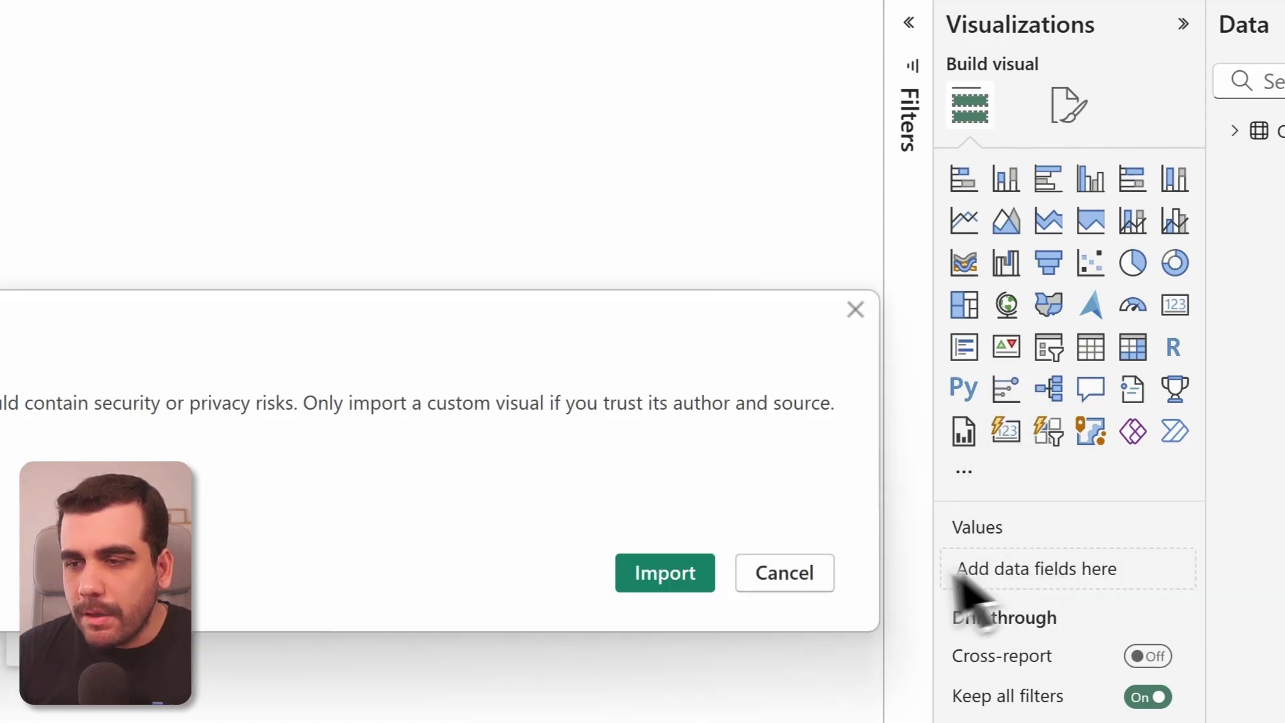
click(639, 574)
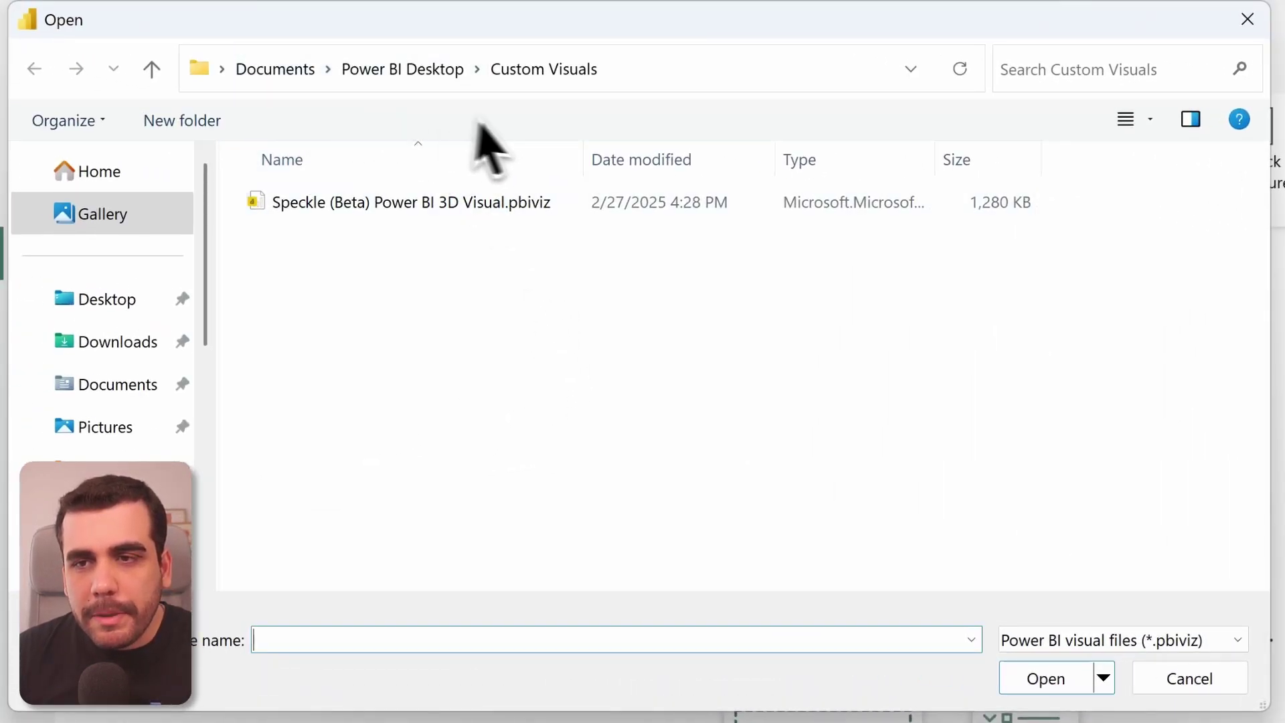
click(467, 212)
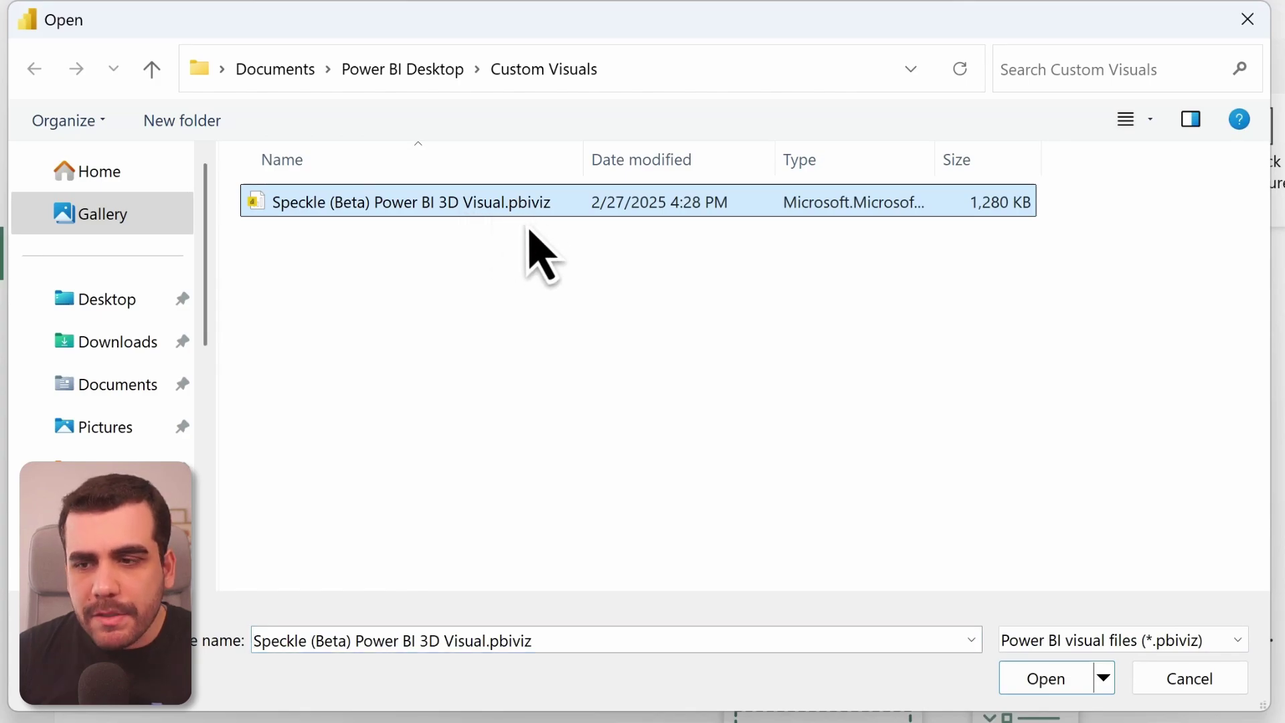
click(1034, 677)
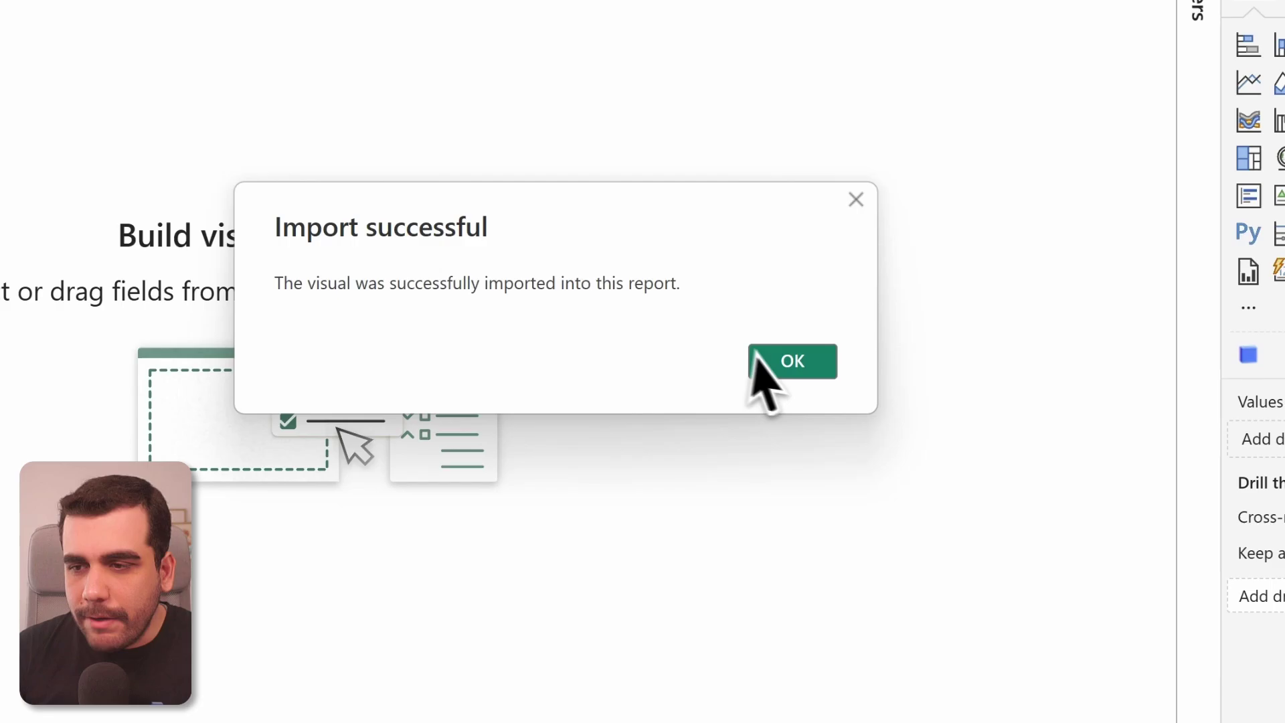
click(801, 375)
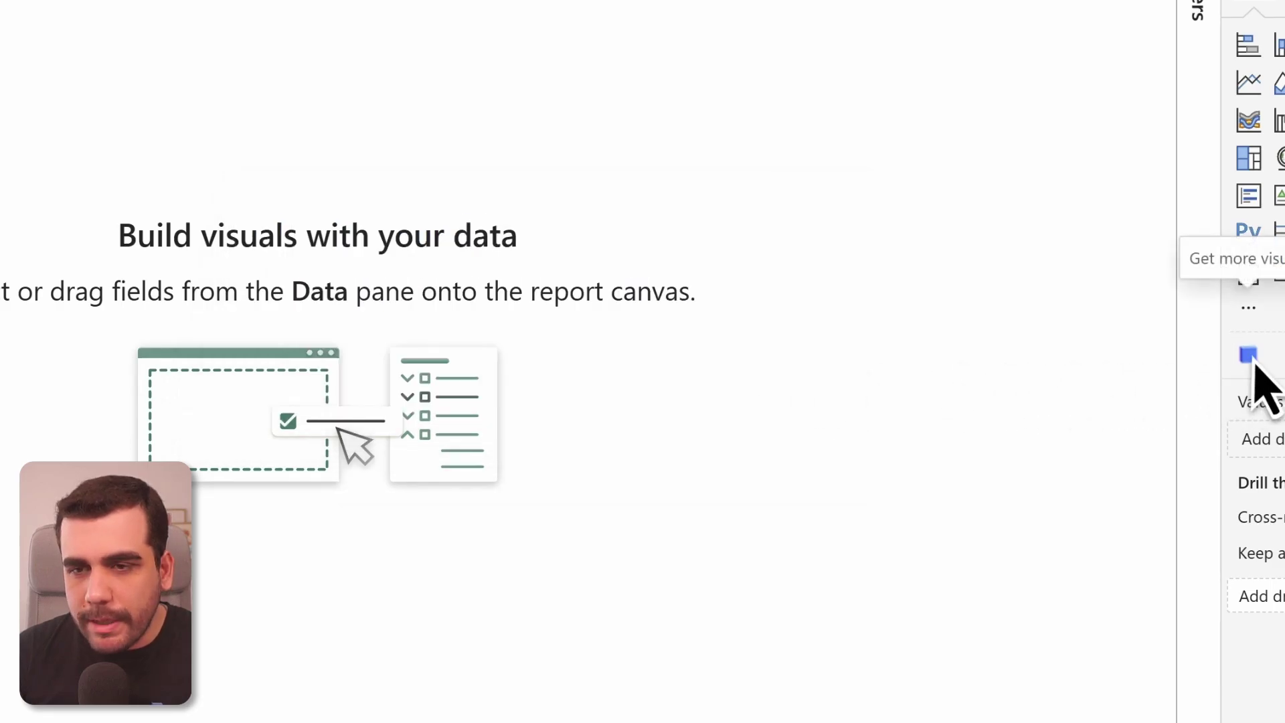
Add an enlarged Speckle visual fed by Version Object ID, Object IDs and Object IDs tooltips
drag(405, 258, 894, 702)
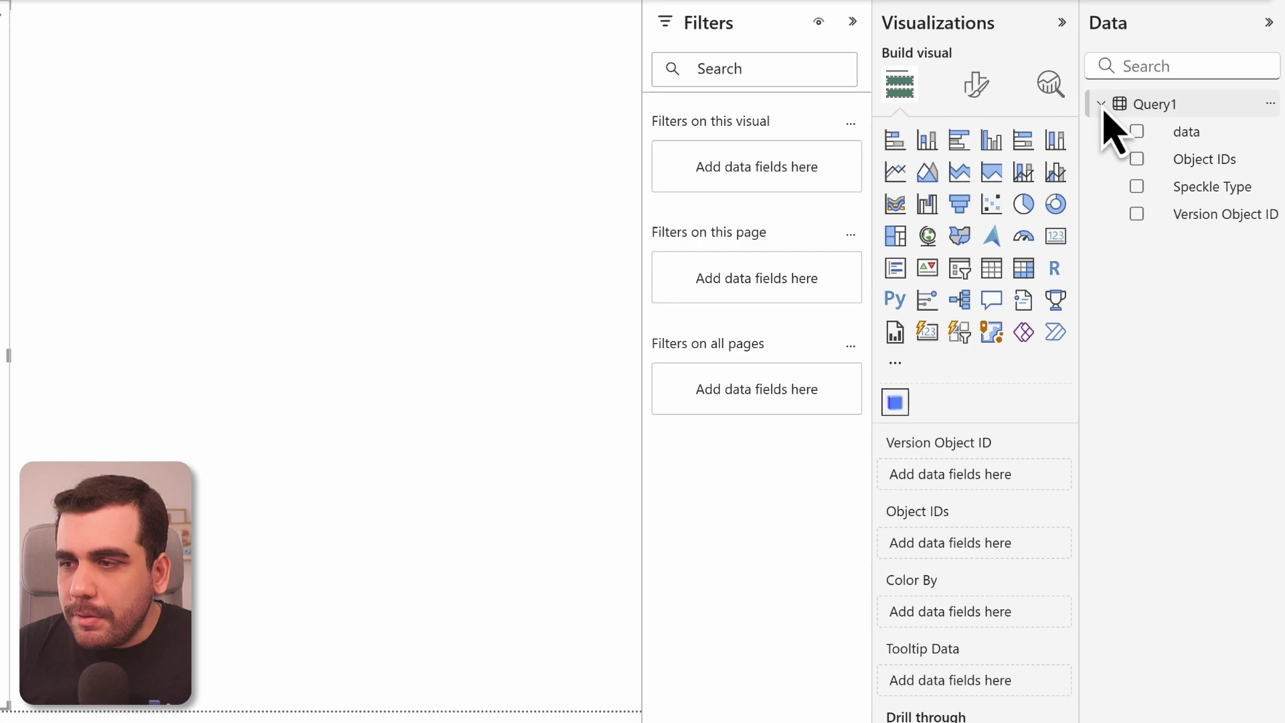
drag(1231, 214, 1055, 473)
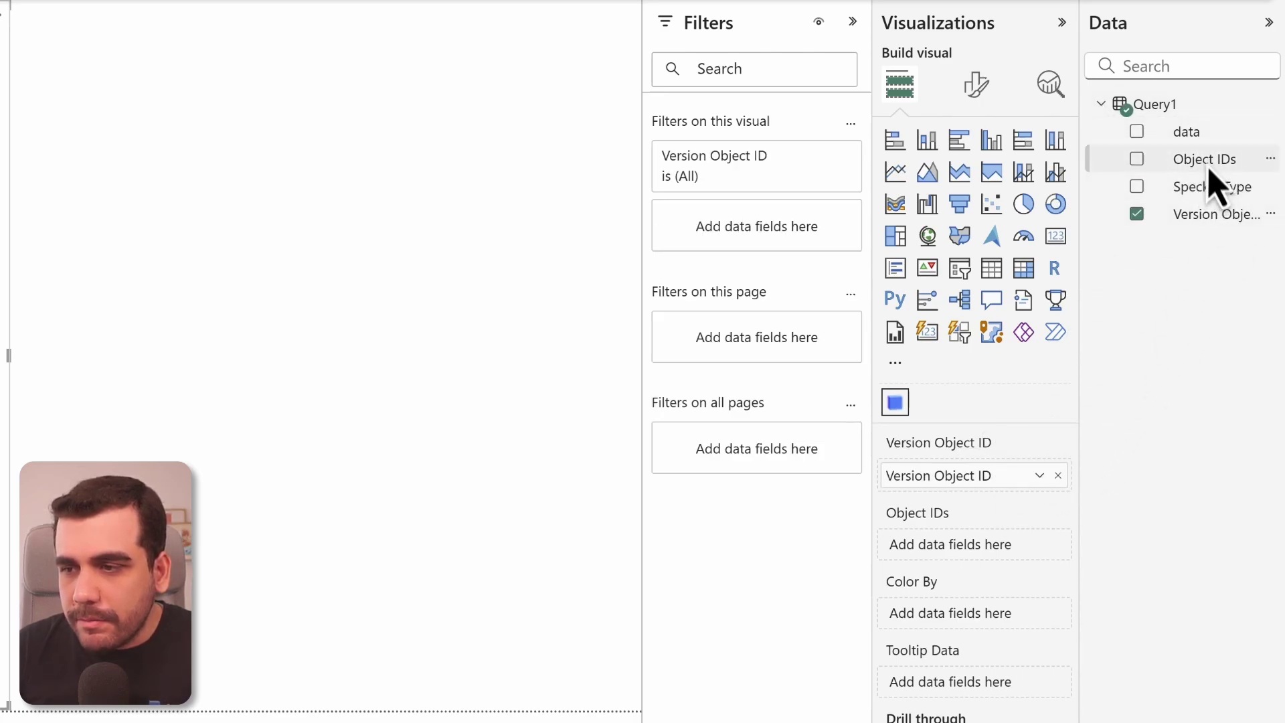
drag(1204, 170, 999, 550)
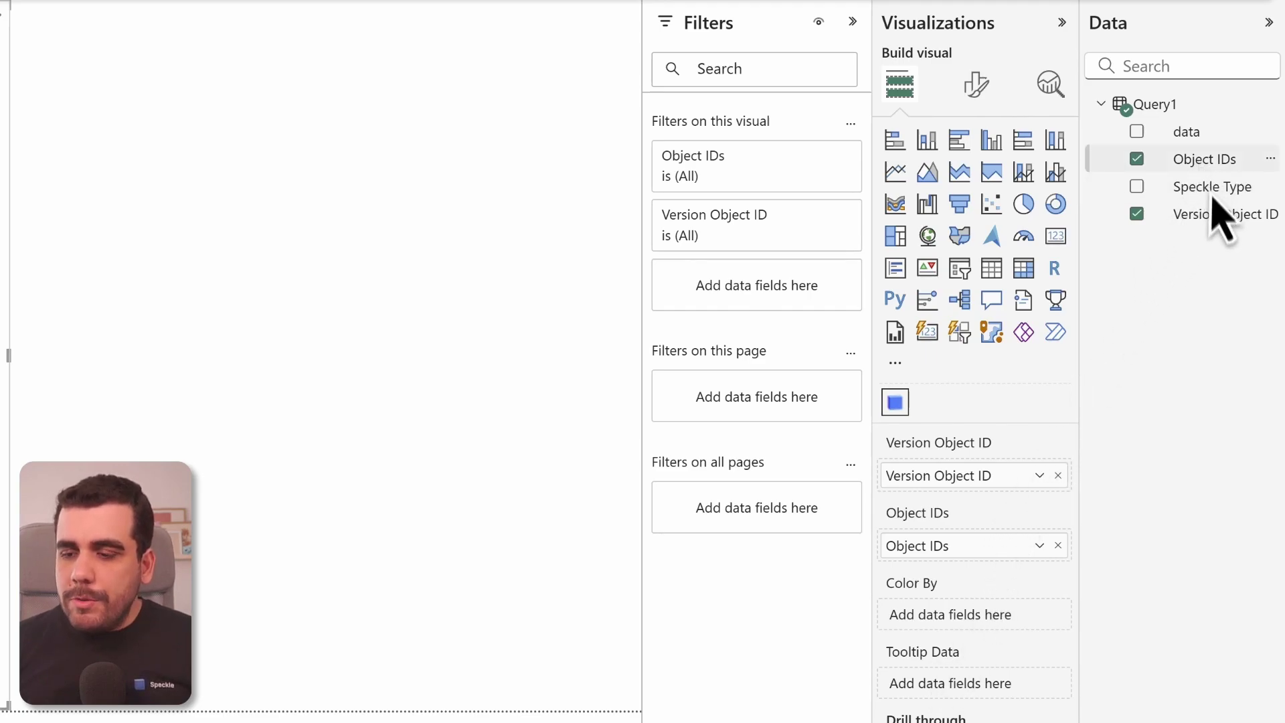
drag(1213, 199, 975, 687)
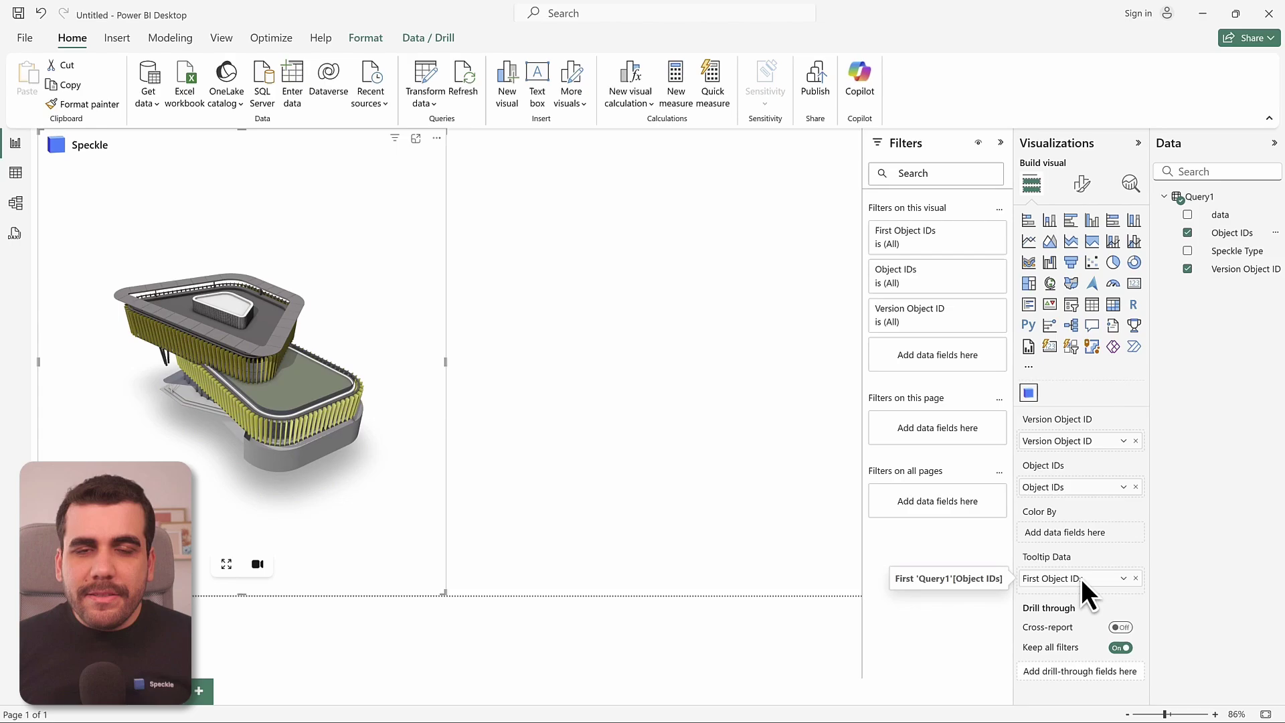
drag(194, 447, 284, 435)
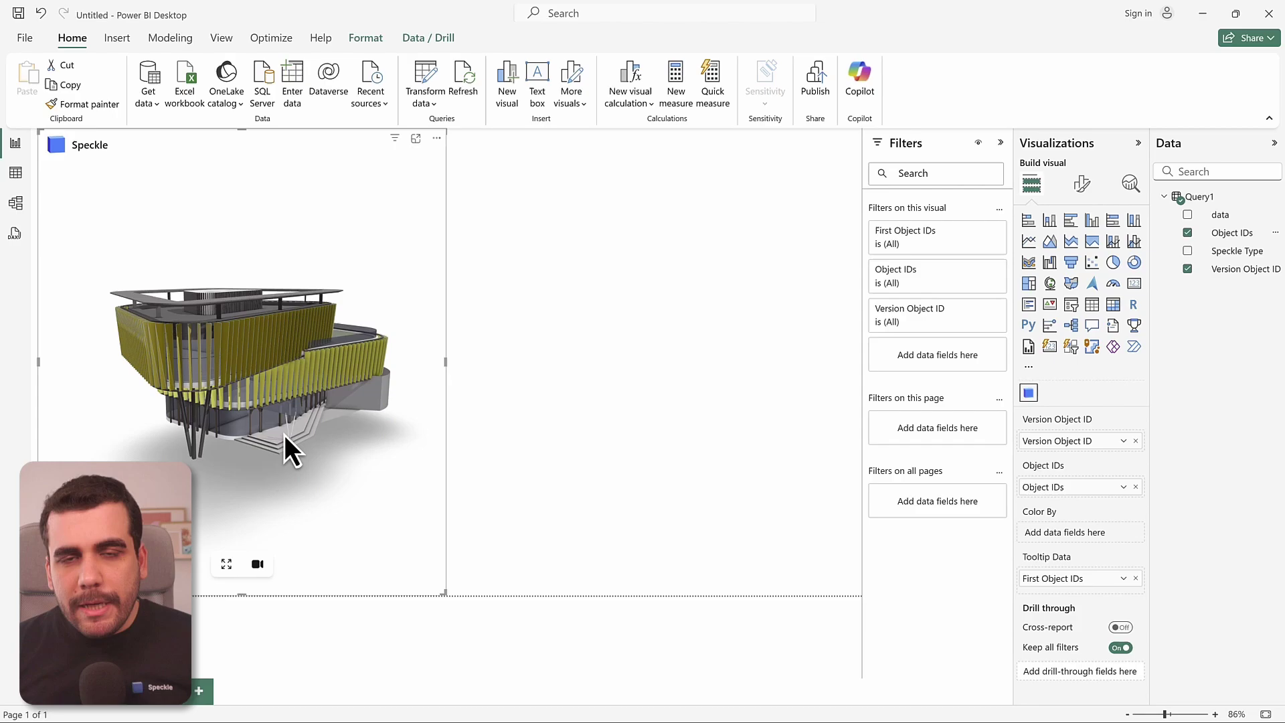
mouse_move(272, 390)
mouse_down()
mouse_move(257, 363)
mouse_move(294, 382)
mouse_move(262, 372)
mouse_move(274, 388)
mouse_up()
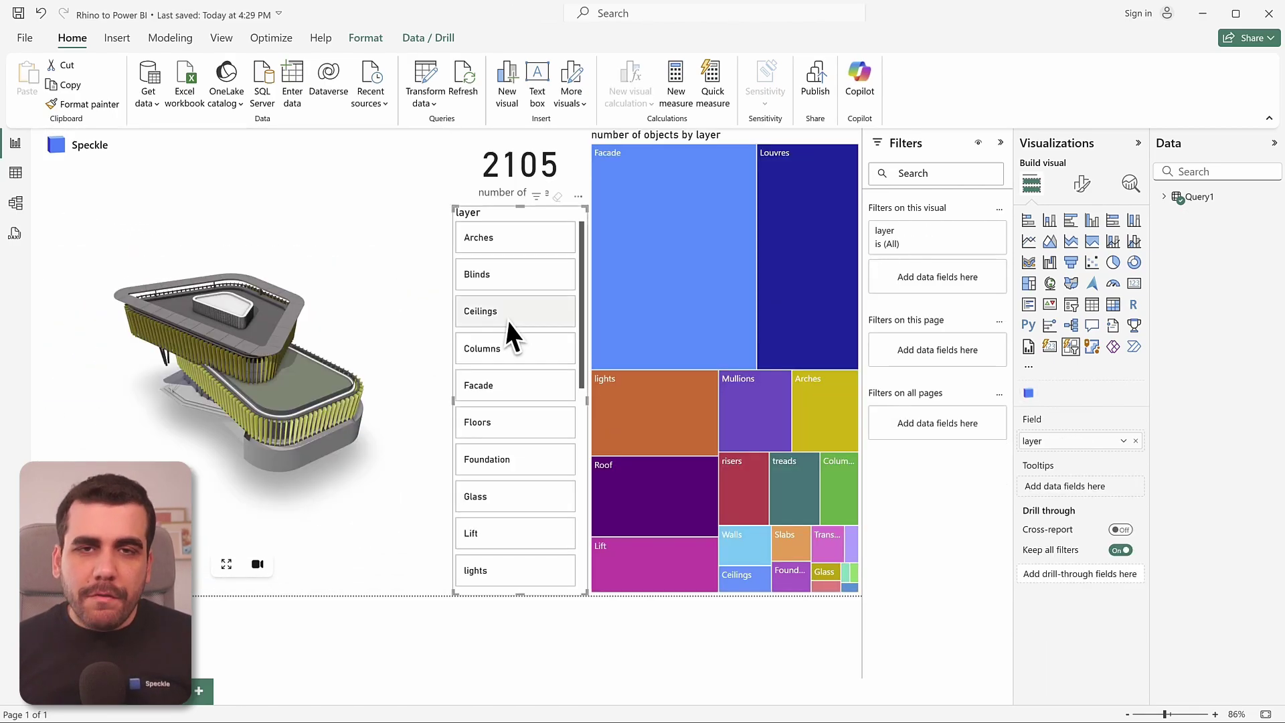
Filter by the Ceilings, Columns, Facade, Floors, Foundation and Glass slicer layers, then clear the filter
click(508, 319)
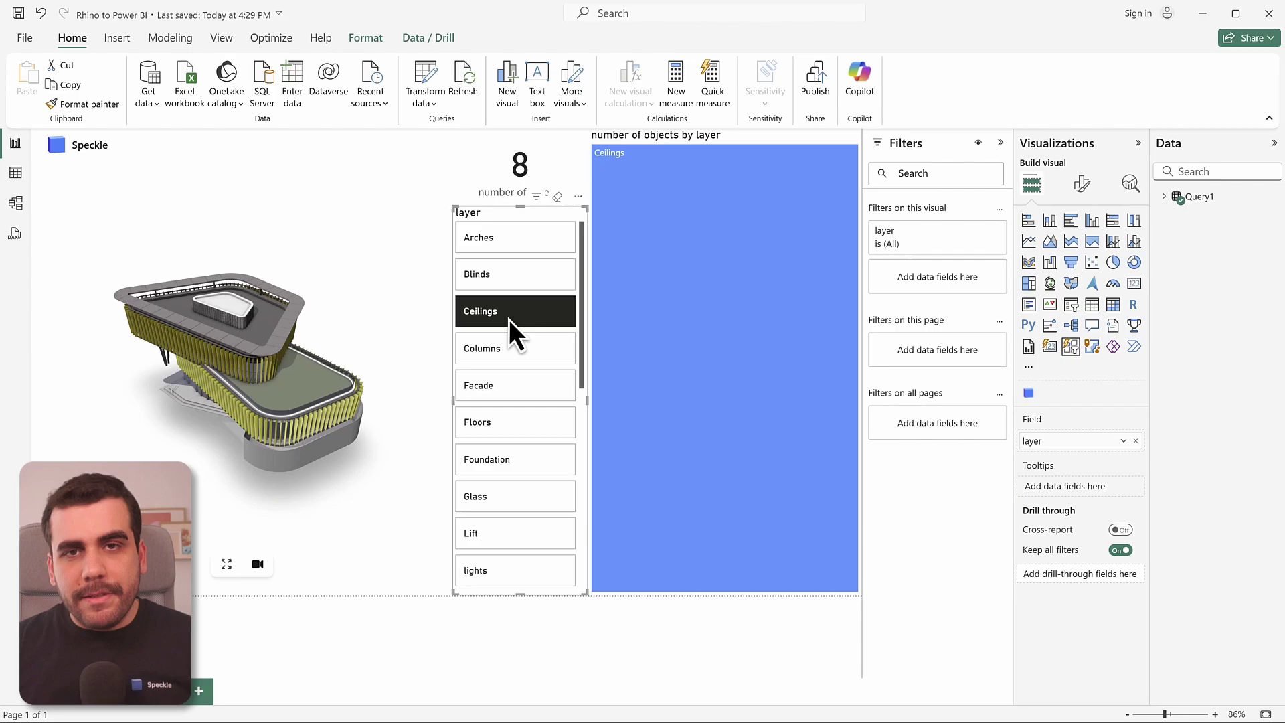
click(503, 358)
click(500, 386)
click(410, 441)
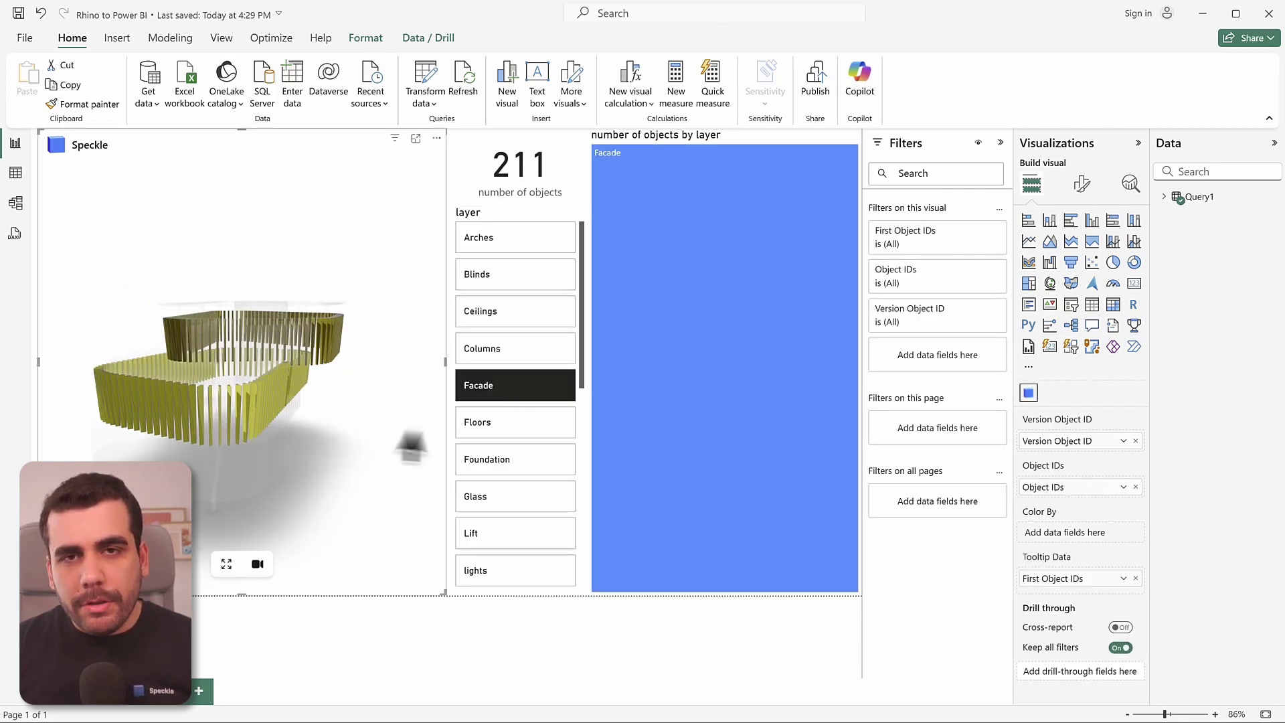
click(478, 421)
click(151, 385)
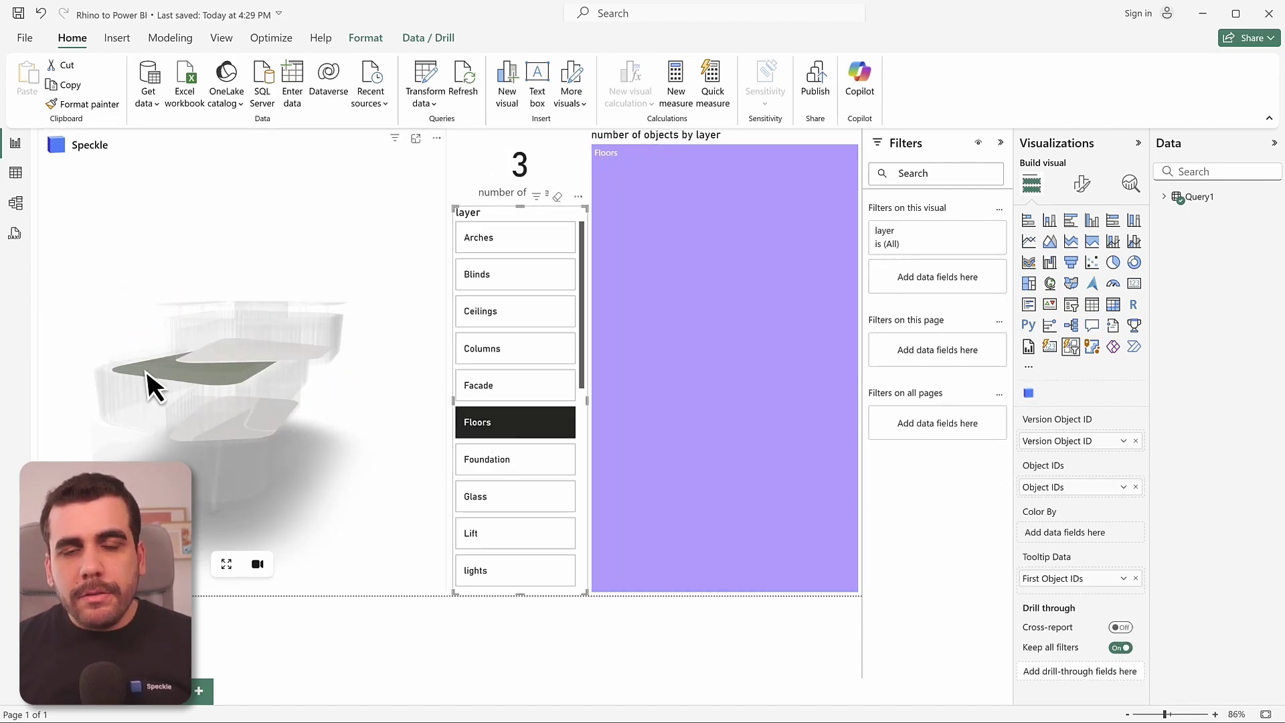
click(514, 462)
click(496, 499)
click(493, 502)
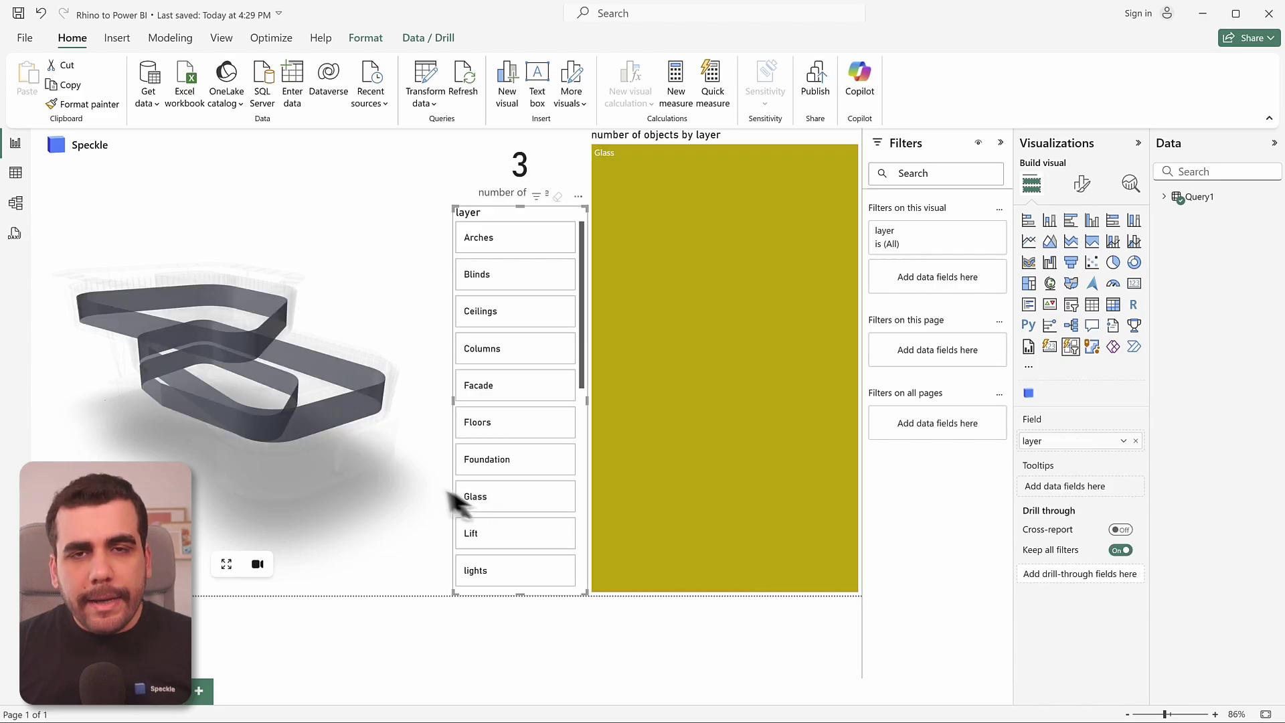
Pick several louvres and the foundation in the 3D building, then zoom in
click(312, 413)
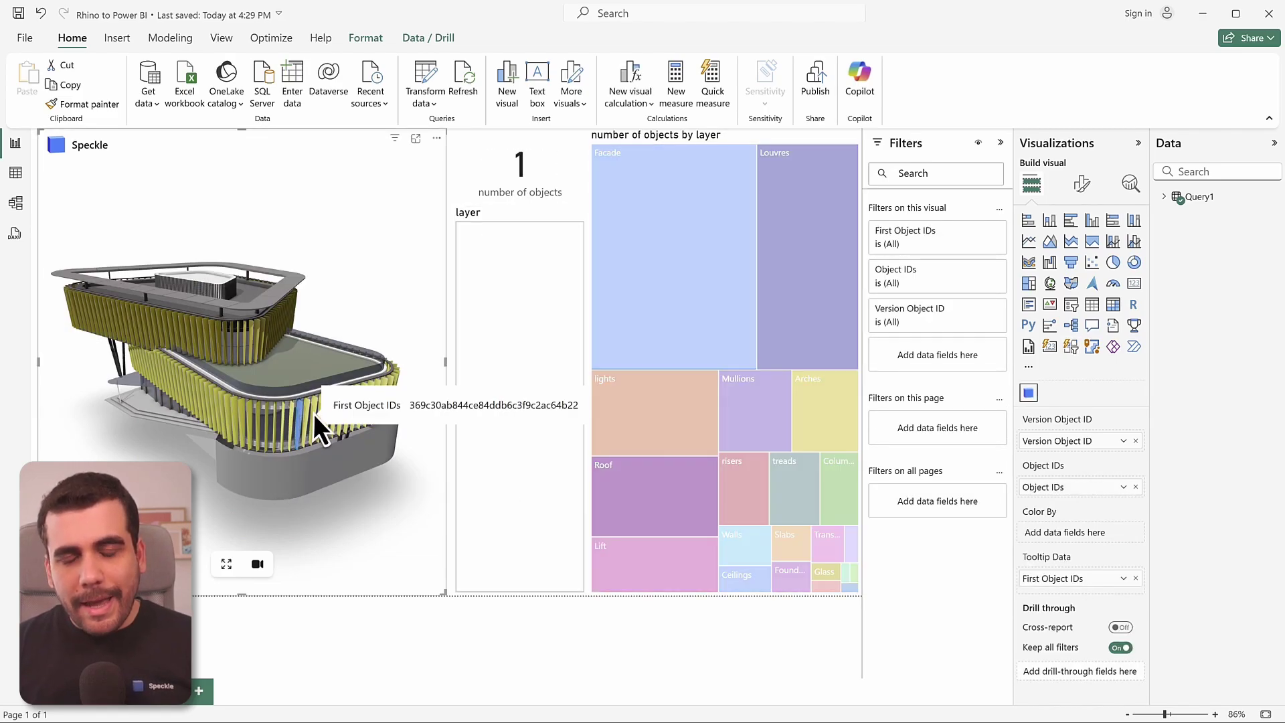
ctrl+click(309, 412)
ctrl+click(294, 410)
click(283, 479)
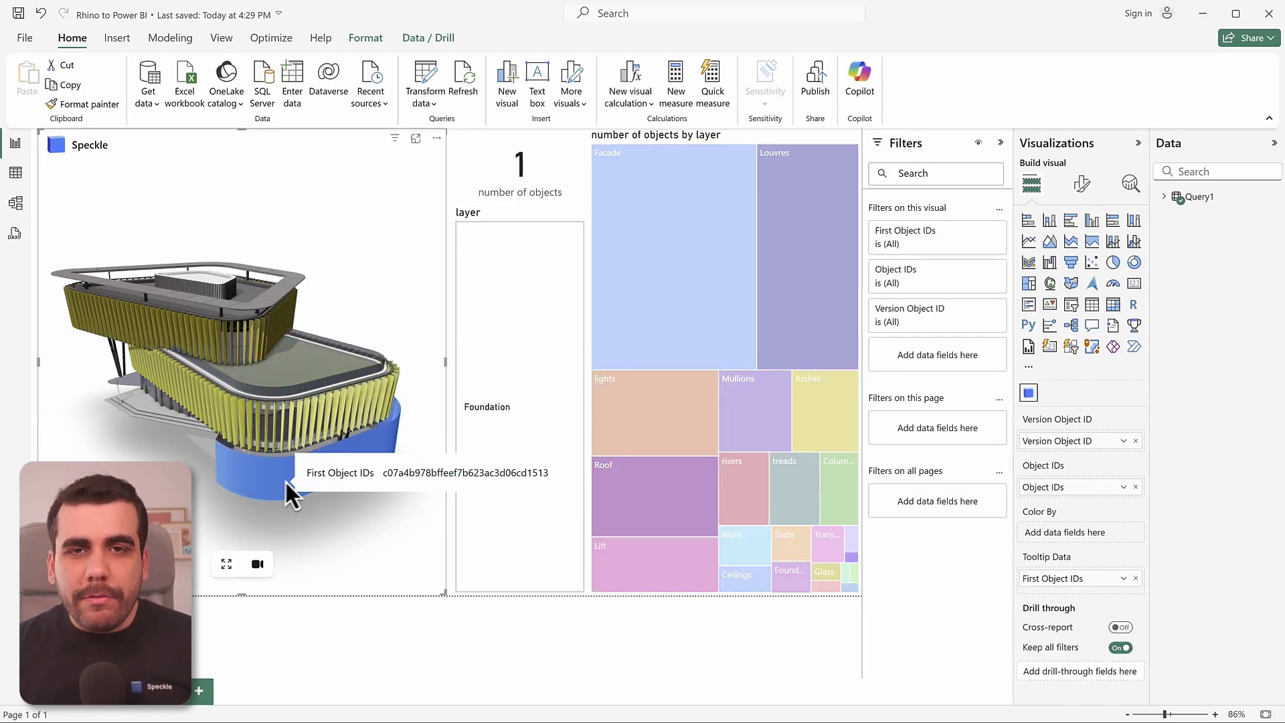
double_click(395, 455)
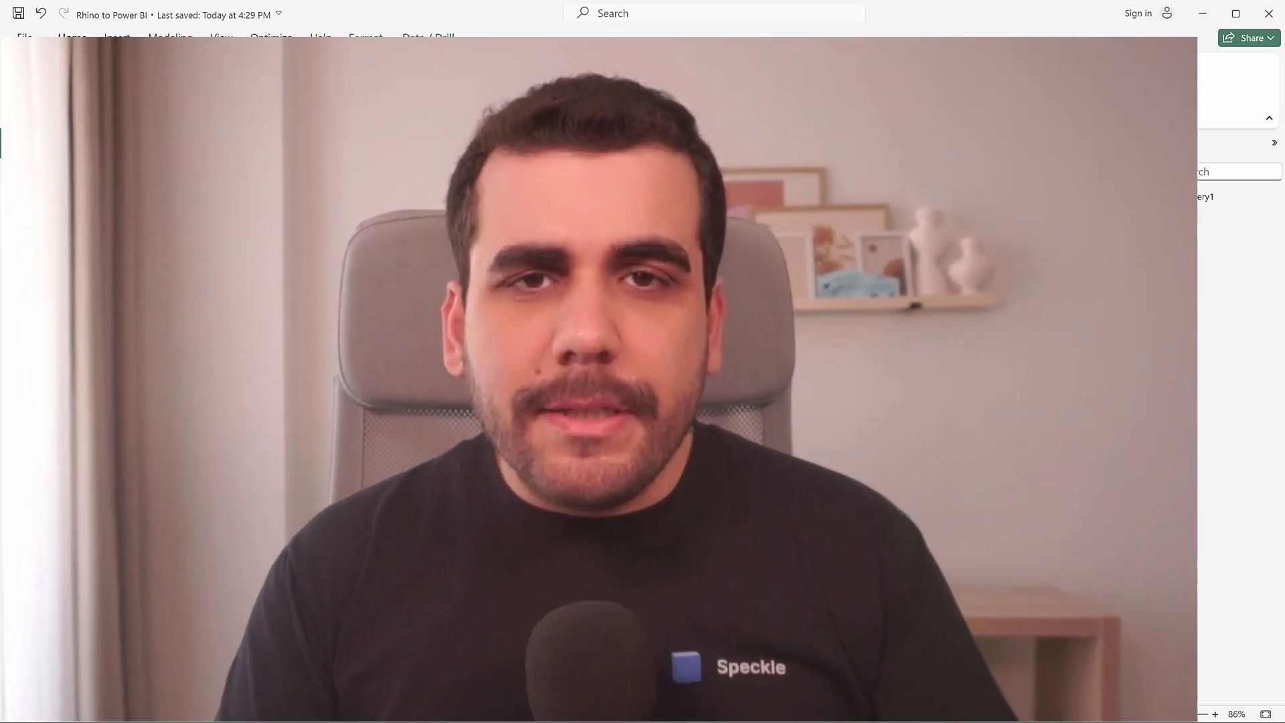